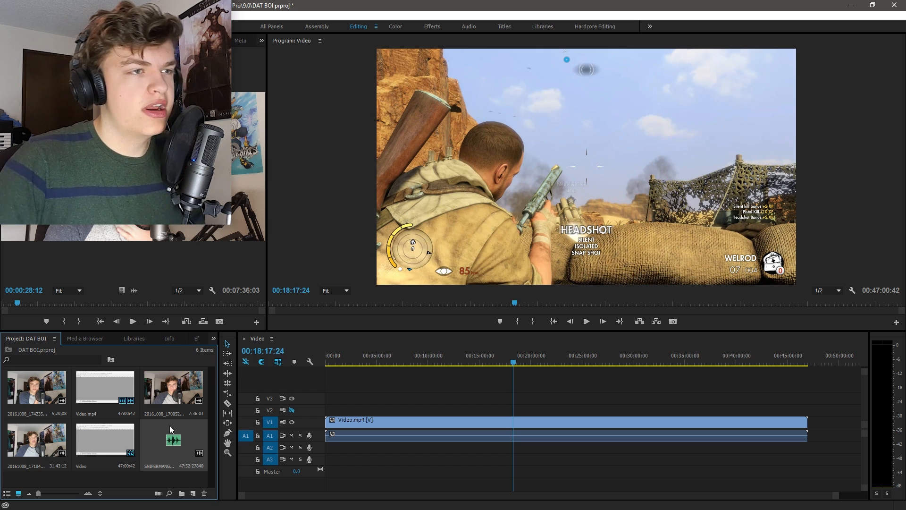
# - Merge 20161008_170052.mp4 with SNIPERMANG.wav, synchronizing by audio on track channel 1 and removing the AV clip's audio
pyautogui.keyDown('shift'); pyautogui.click(188, 397); pyautogui.keyUp('shift')
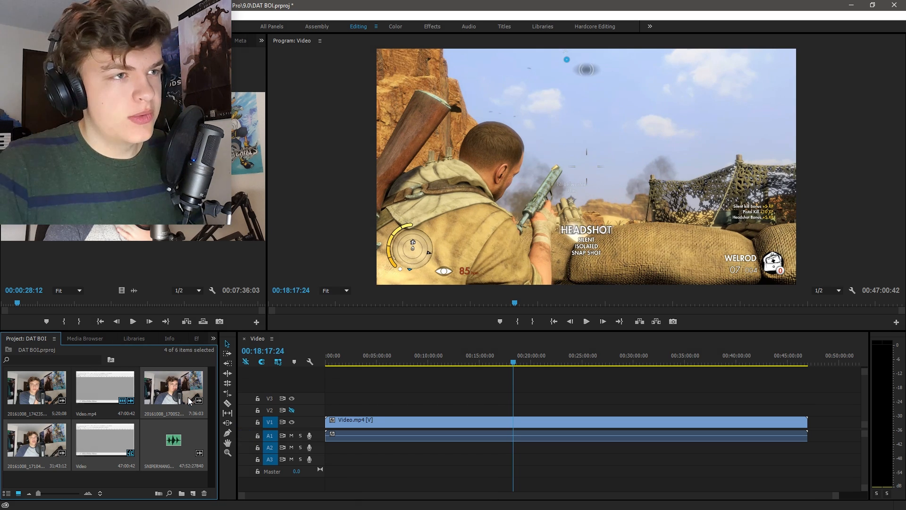
pyautogui.click(152, 484)
pyautogui.click(174, 403)
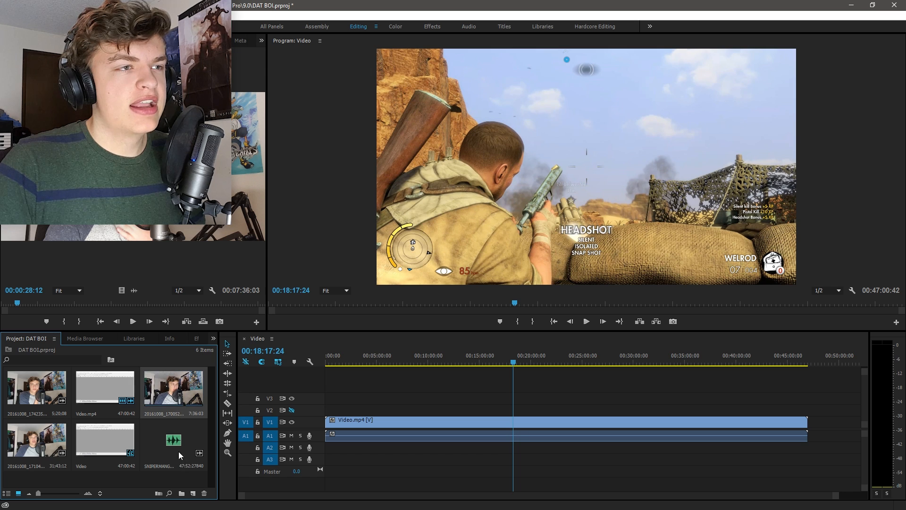
pyautogui.keyDown('ctrl'); pyautogui.click(178, 449); pyautogui.keyUp('ctrl')
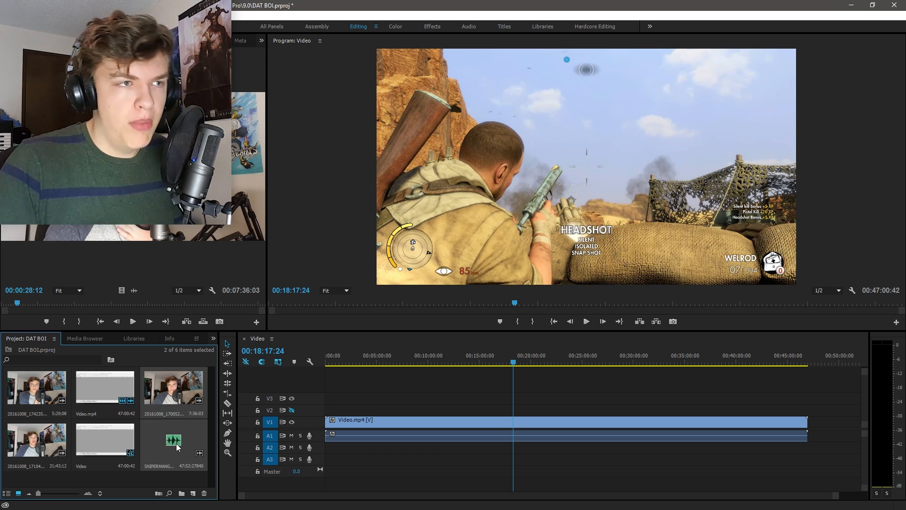
pyautogui.rightClick(179, 384)
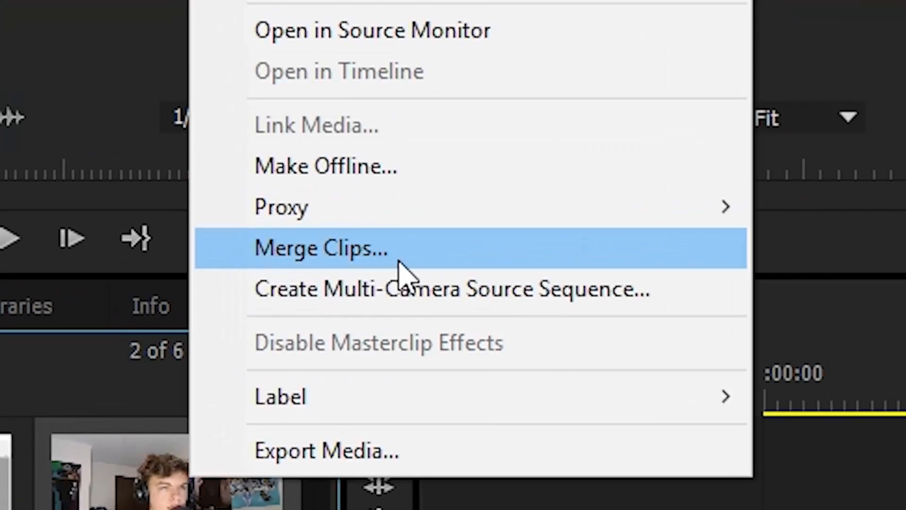
pyautogui.click(227, 325)
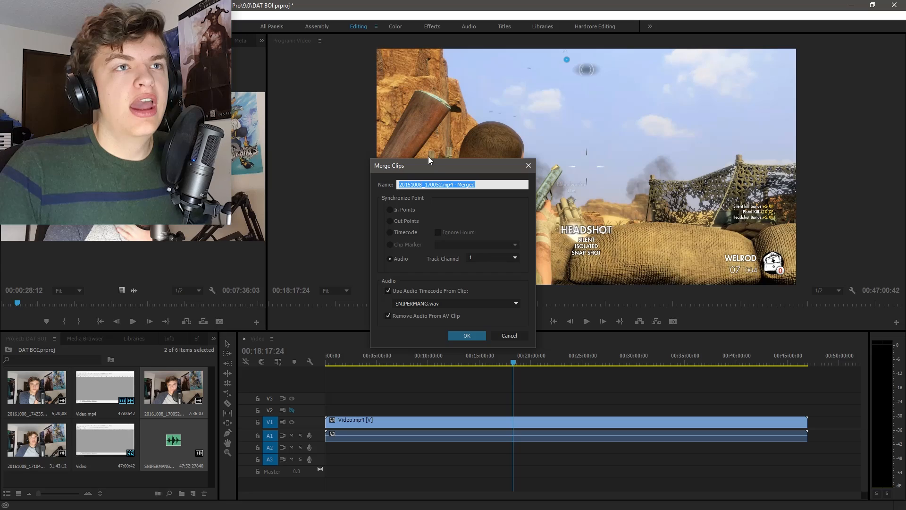
pyautogui.moveTo(421, 166); pyautogui.dragTo(378, 111)
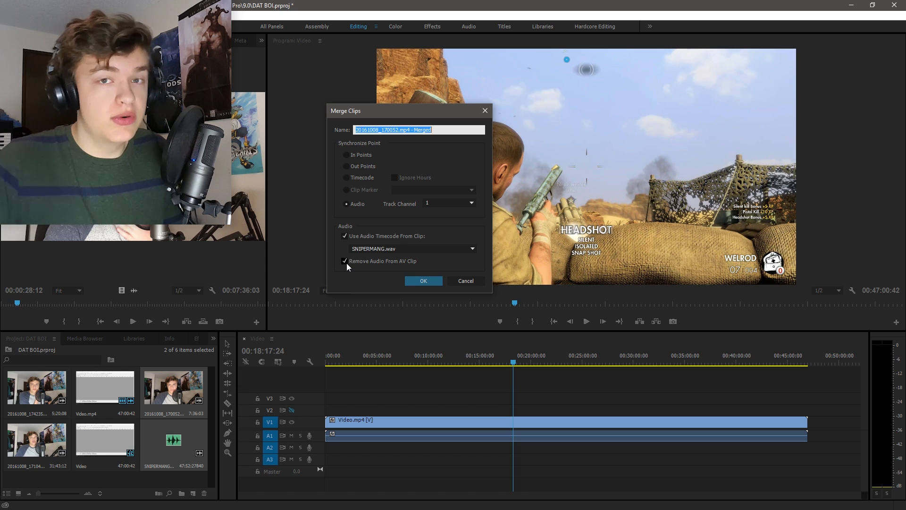
pyautogui.click(423, 280)
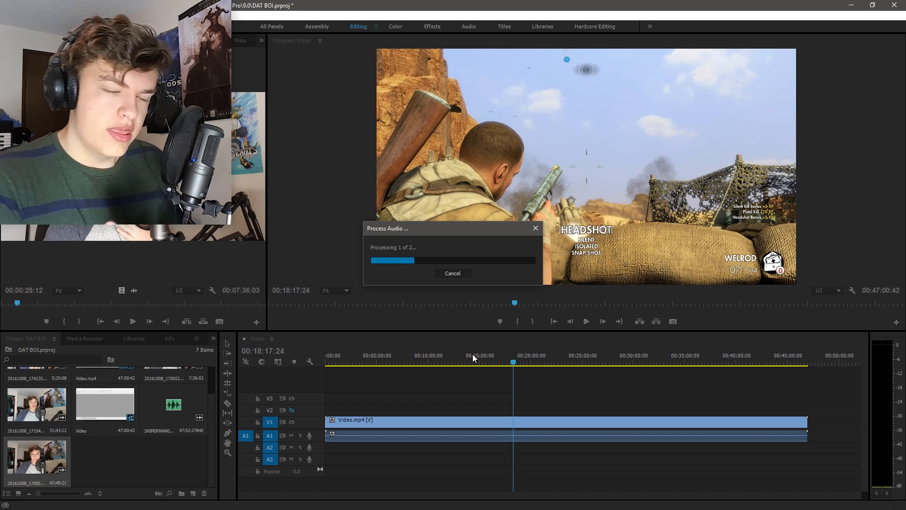
# - Place the merged clip on the sequence's V2 track above Video.mp4 and hide the V2 track
pyautogui.moveTo(28, 456); pyautogui.dragTo(317, 414)
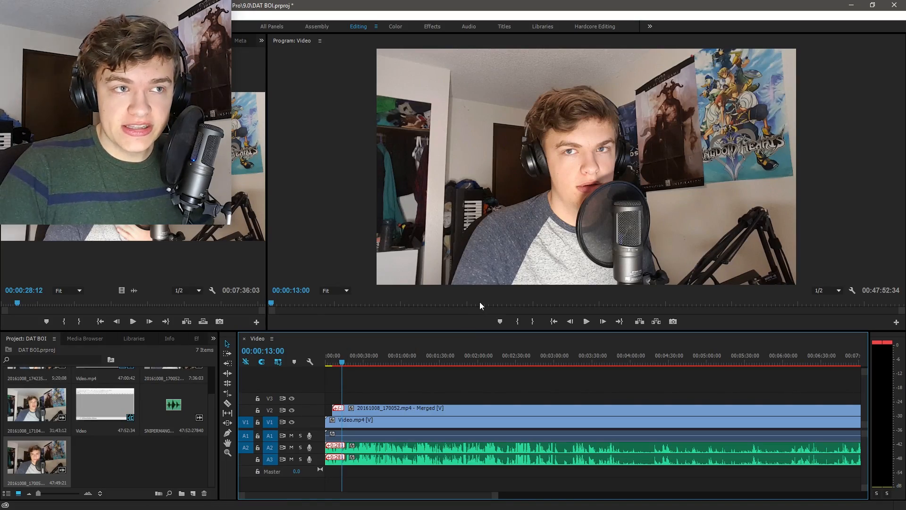
pyautogui.click(291, 410)
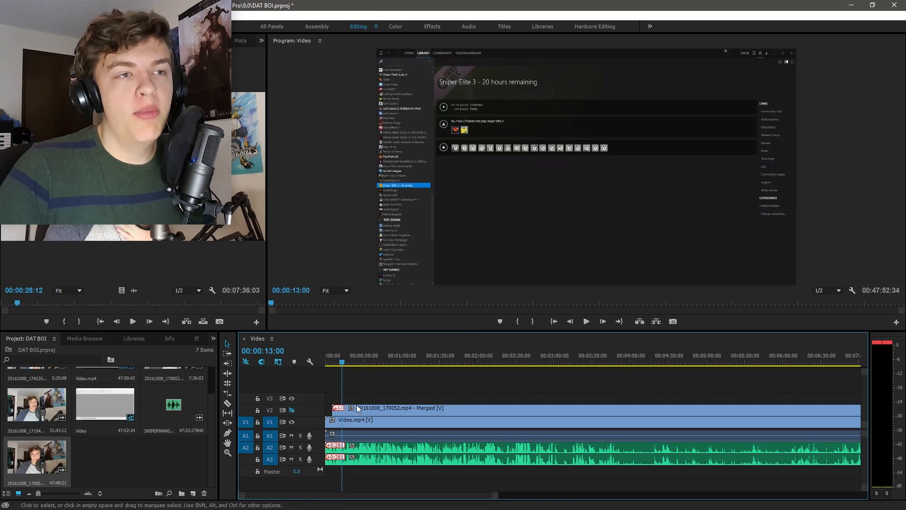
# - Split Video.mp4 at 00:00:05:44, the start of the clap in the screen recording, and remove the portion before it
pyautogui.moveTo(338, 363); pyautogui.dragTo(329, 362)
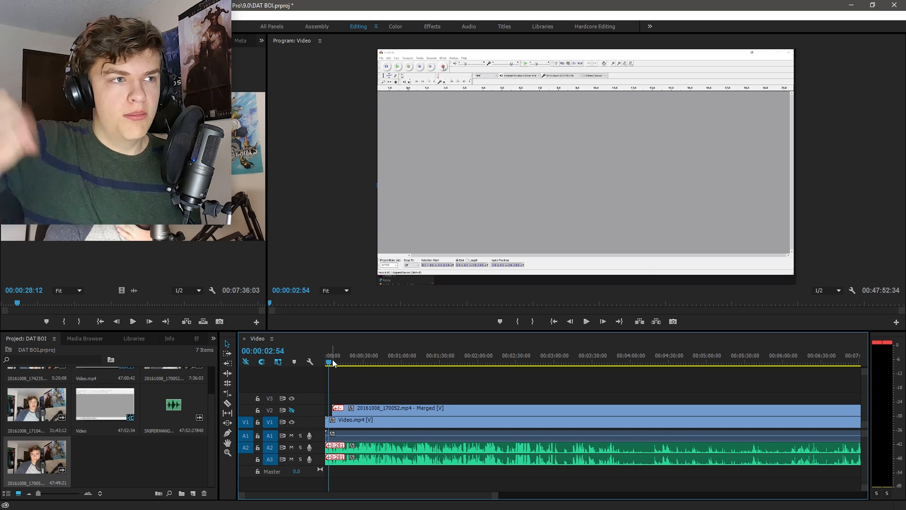
pyautogui.click(333, 363)
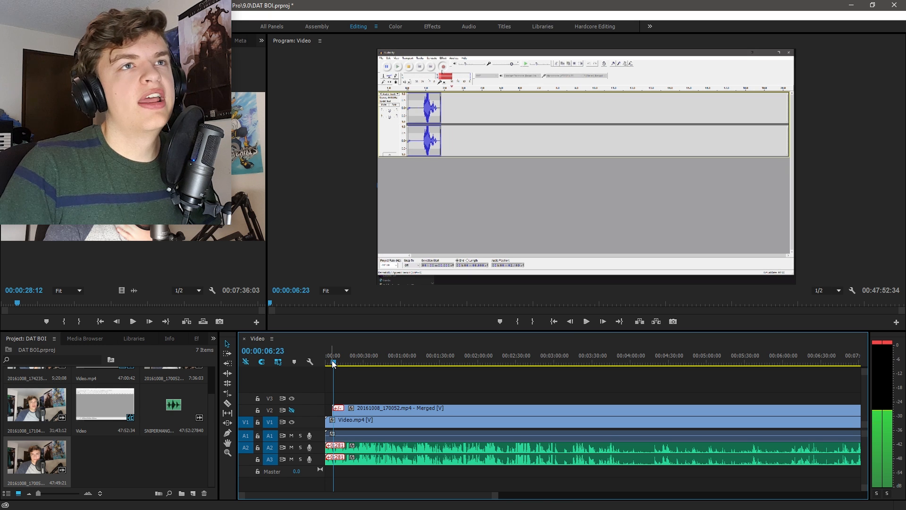
pyautogui.press('Left')
pyautogui.press('Left')
pyautogui.press('Left')
pyautogui.press('Left')
pyautogui.press('Left')
pyautogui.press('Left')
pyautogui.press('Left')
pyautogui.press('Left')
pyautogui.press('Left')
pyautogui.press('Left')
pyautogui.press('Left')
pyautogui.press('Left')
pyautogui.press('Left')
pyautogui.press('Left')
pyautogui.press('Left')
pyautogui.press('Left')
pyautogui.press('Left')
pyautogui.press('Left')
pyautogui.press('Left')
pyautogui.press('Left')
pyautogui.press('Left')
pyautogui.press('Left')
pyautogui.press('Left')
pyautogui.press('Left')
pyautogui.press('Left')
pyautogui.press('Left')
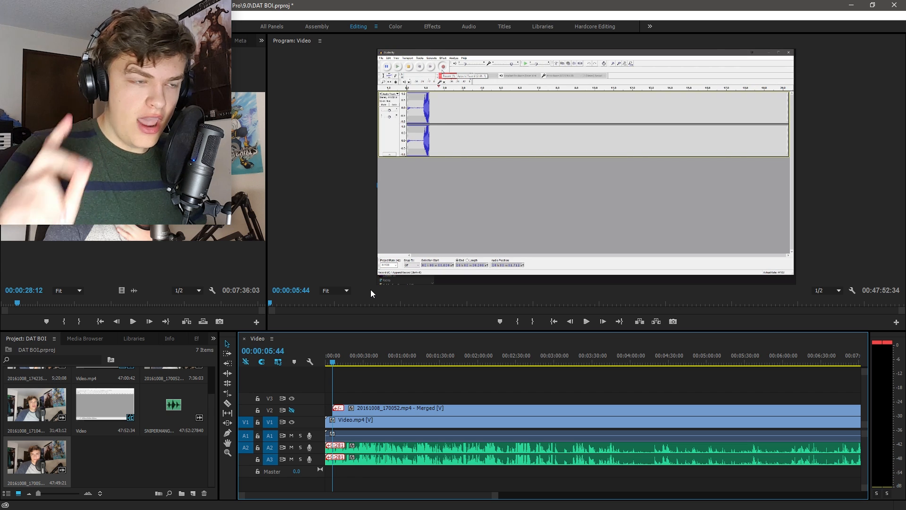
pyautogui.press('c')
pyautogui.click(332, 421)
pyautogui.press('v')
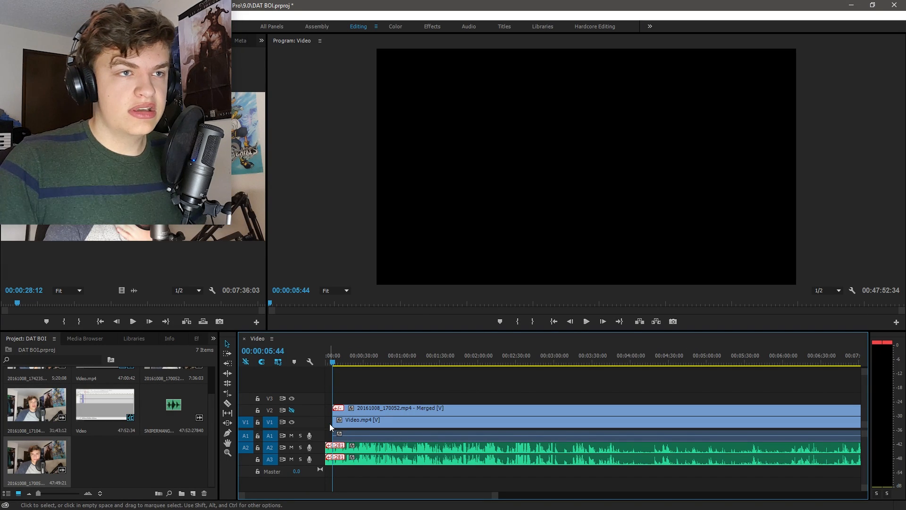
# - Ripple delete the empty gap before Video.mp4 so that the clip starts at 00:00:00:00
pyautogui.press('Home')
pyautogui.click(345, 412)
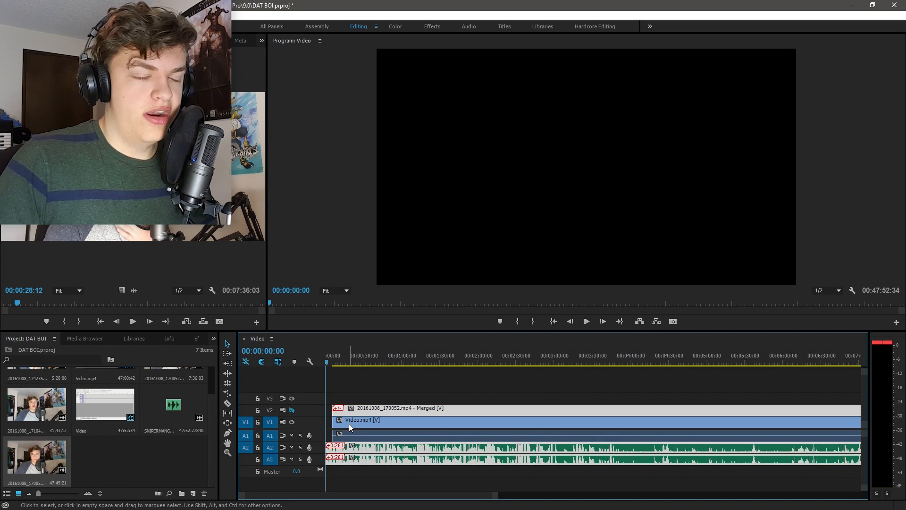
pyautogui.click(349, 423)
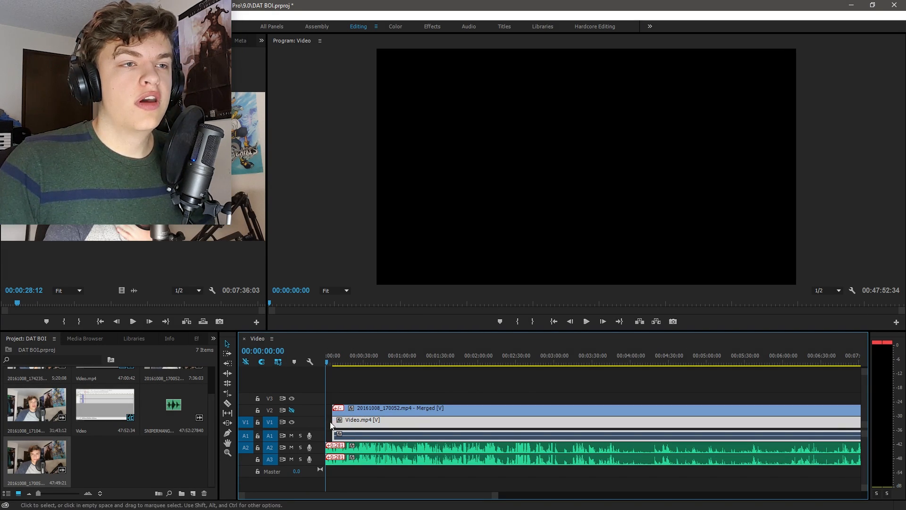
pyautogui.rightClick(329, 423)
pyautogui.click(376, 428)
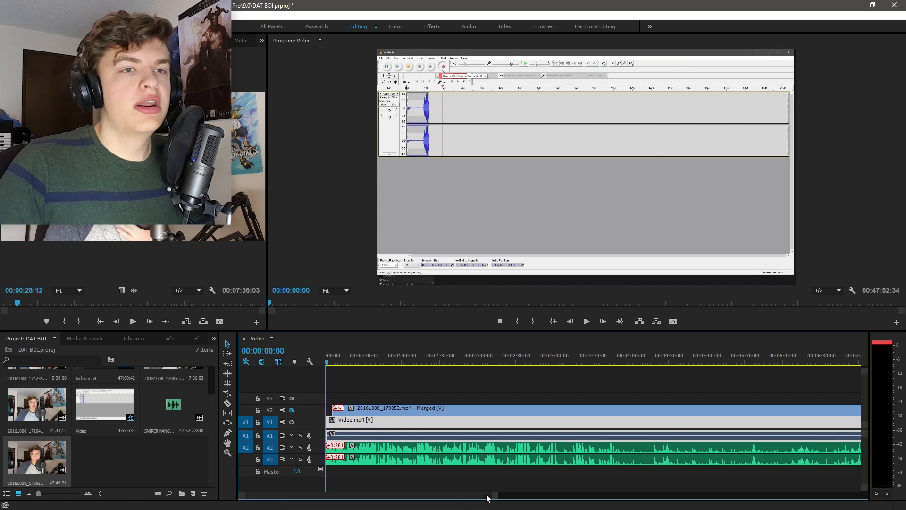
# - Trim the start of the merged clip up to 00:00:18:30, just before the audio spike, and ripple delete the gap
pyautogui.moveTo(497, 494); pyautogui.dragTo(406, 495)
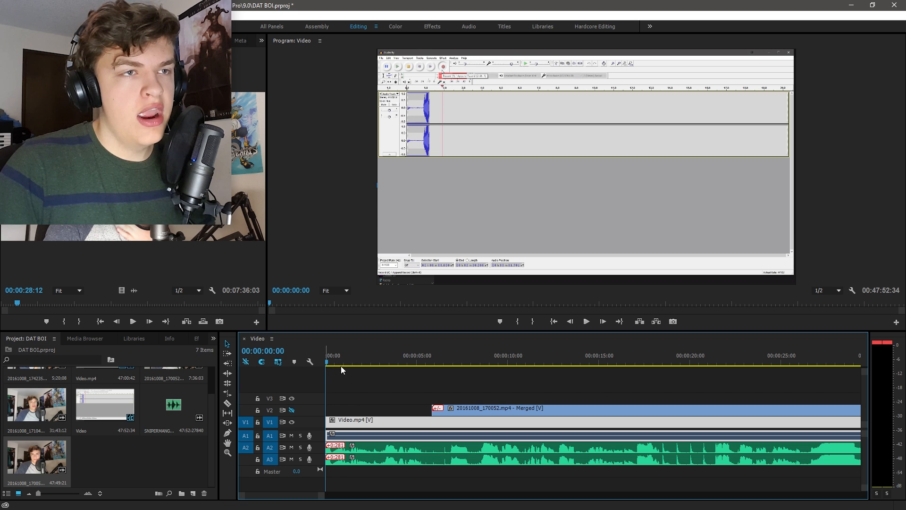
pyautogui.click(523, 365)
pyautogui.moveTo(536, 366); pyautogui.dragTo(665, 367)
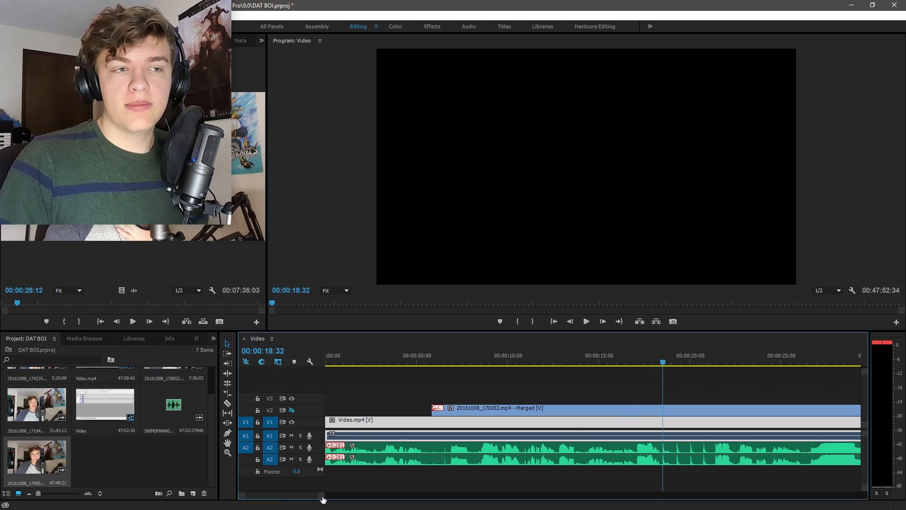
pyautogui.moveTo(321, 495); pyautogui.dragTo(283, 500)
pyautogui.moveTo(598, 365); pyautogui.dragTo(574, 366)
pyautogui.press('c')
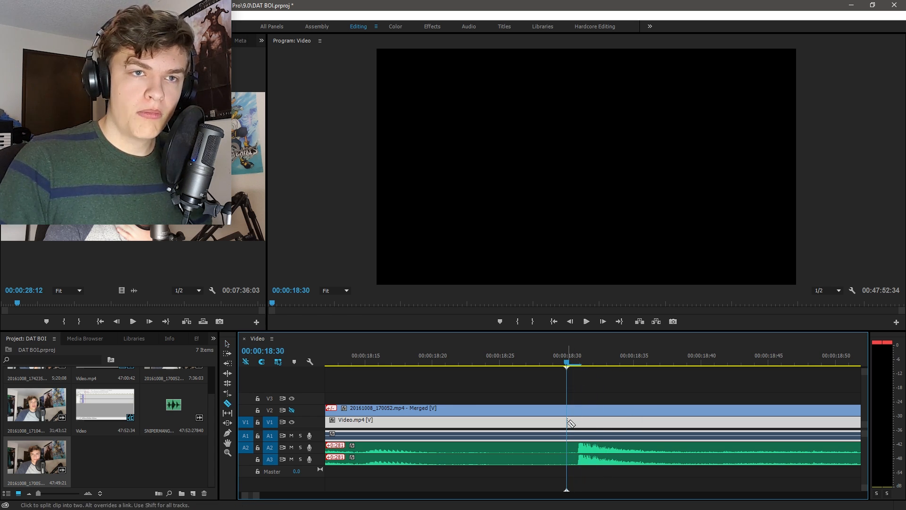
pyautogui.click(568, 410)
pyautogui.press('v')
pyautogui.click(521, 411)
pyautogui.press('Delete')
pyautogui.rightClick(520, 409)
pyautogui.click(524, 412)
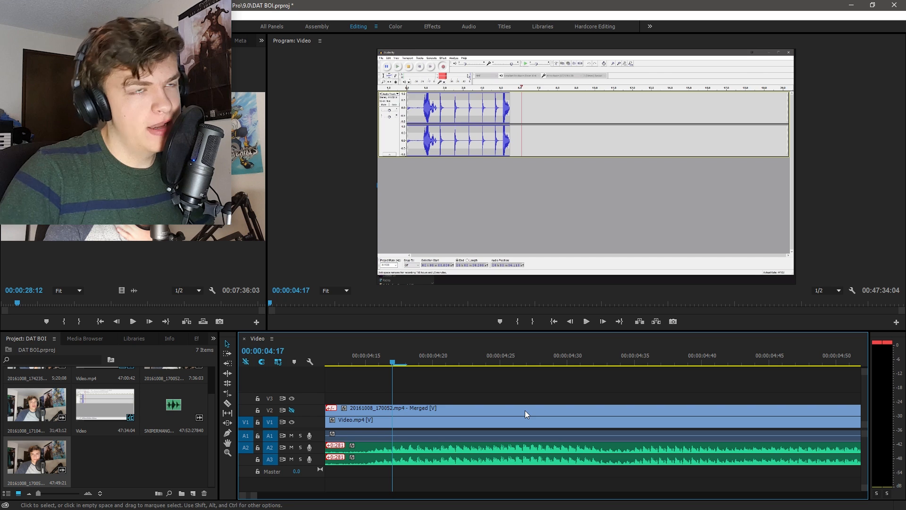
# - Scale the merged webcam clip to 46 and move it to the frame's upper-left corner, at about position 290.5, 205.2
pyautogui.moveTo(258, 497); pyautogui.dragTo(310, 499)
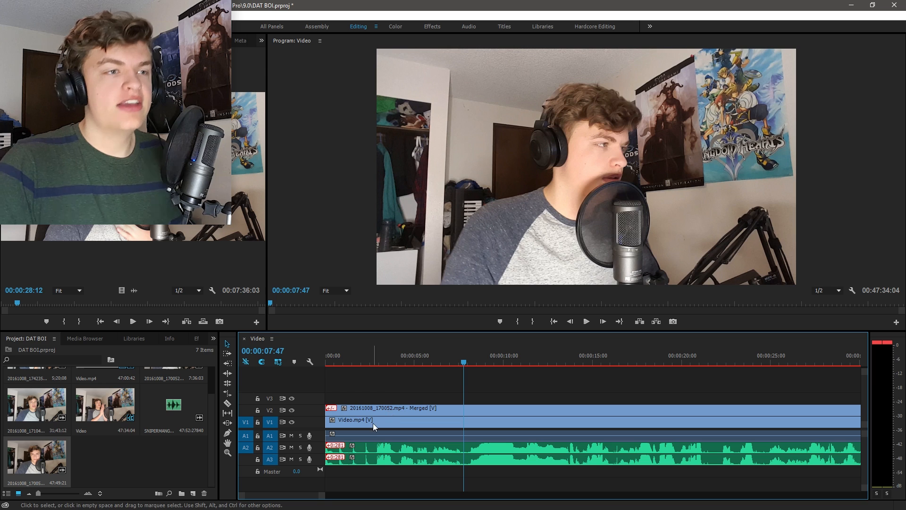
pyautogui.moveTo(324, 496); pyautogui.dragTo(557, 495)
pyautogui.click(522, 360)
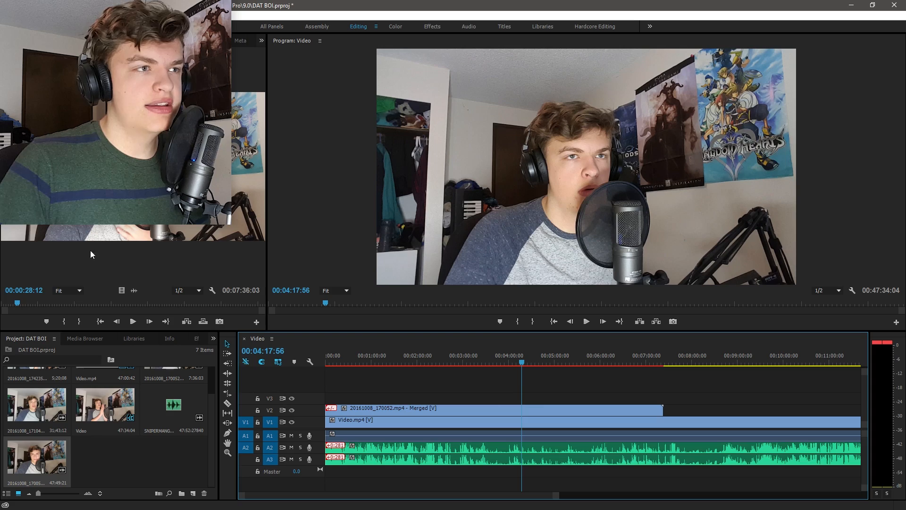
pyautogui.click(381, 410)
pyautogui.click(126, 41)
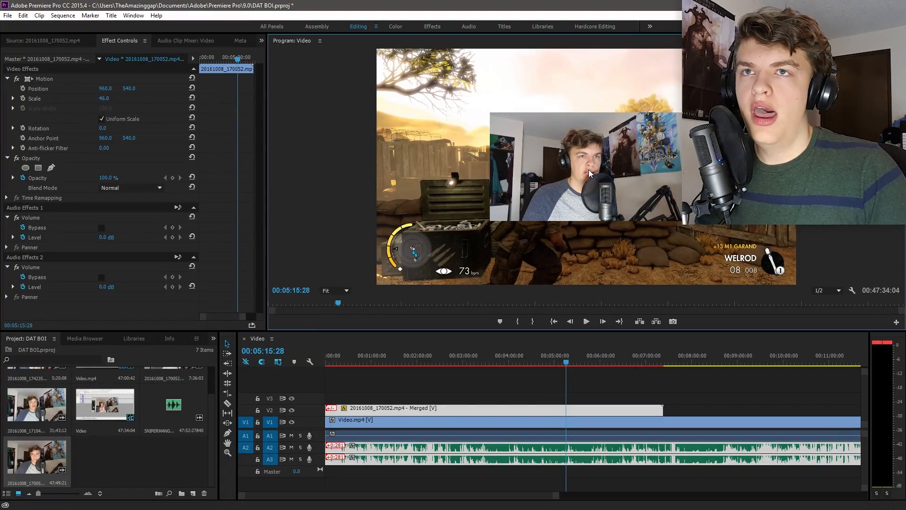
pyautogui.click(589, 174)
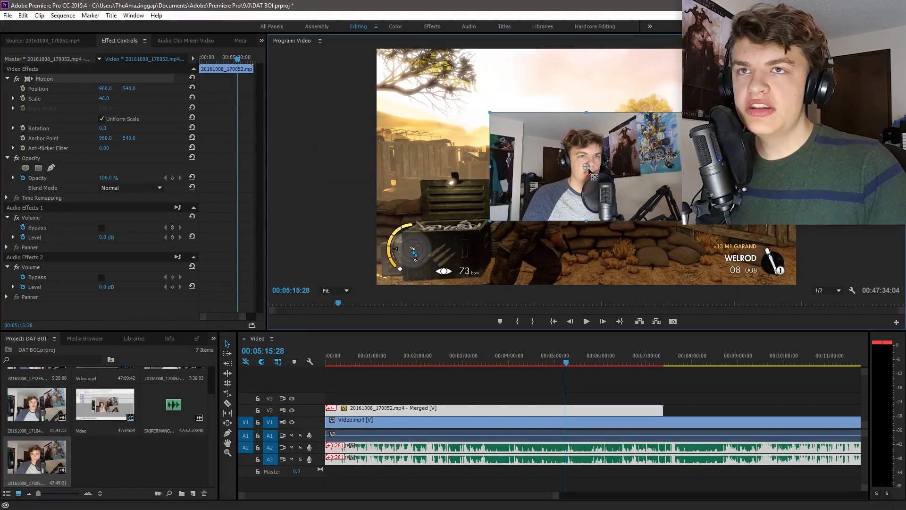
pyautogui.moveTo(551, 138); pyautogui.dragTo(403, 65)
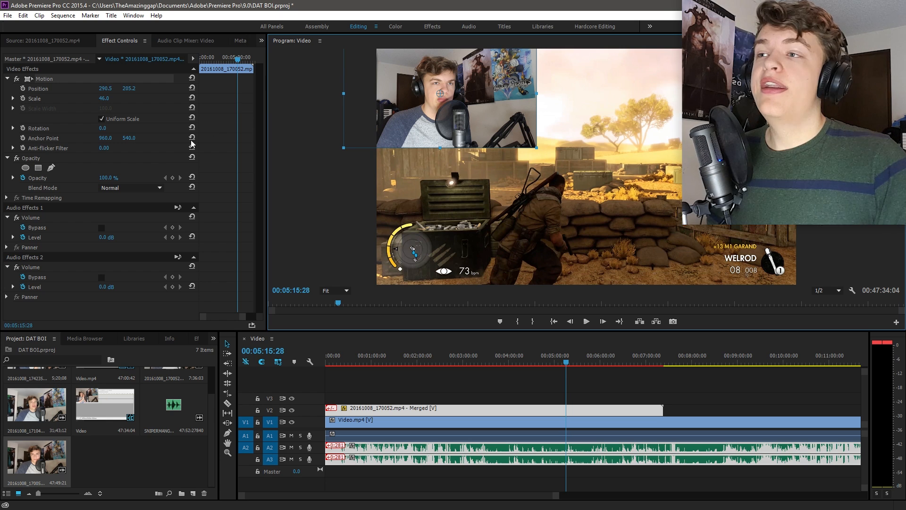
# - Apply the Crop effect to the merged webcam clip and crop its right side by 30%
pyautogui.click(198, 339)
pyautogui.click(35, 351)
pyautogui.press('BackSpace')
pyautogui.press('BackSpace')
pyautogui.press('BackSpace')
pyautogui.write('crop')
pyautogui.moveTo(39, 420); pyautogui.dragTo(79, 174)
pyautogui.scroll(-1, 79, 177)
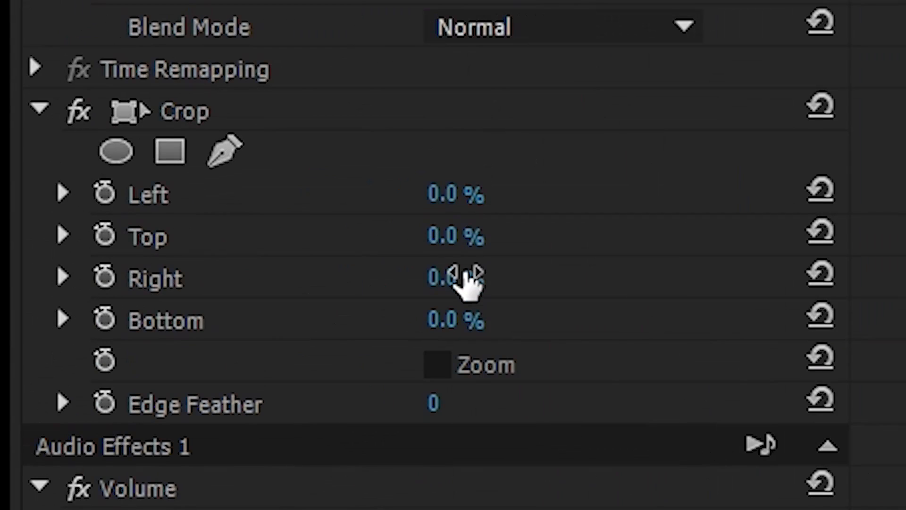
pyautogui.moveTo(444, 278); pyautogui.dragTo(495, 278)
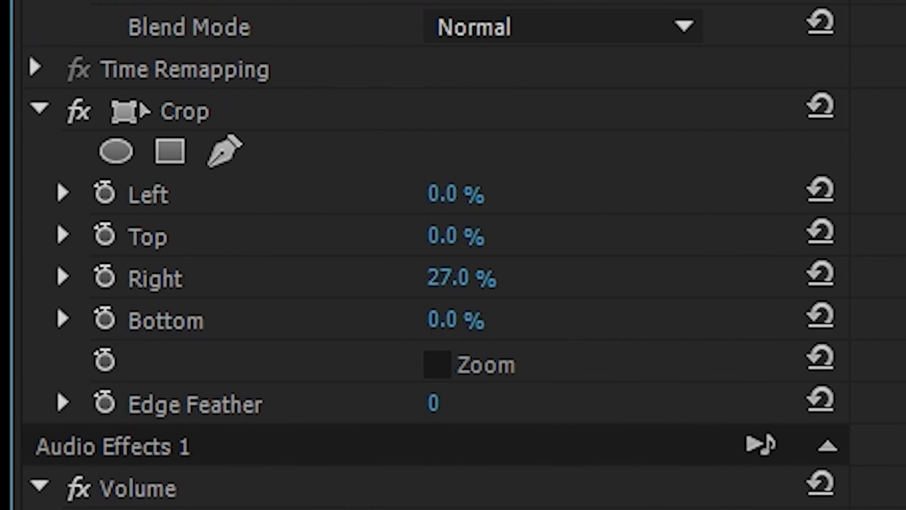
pyautogui.moveTo(495, 278); pyautogui.dragTo(518, 278)
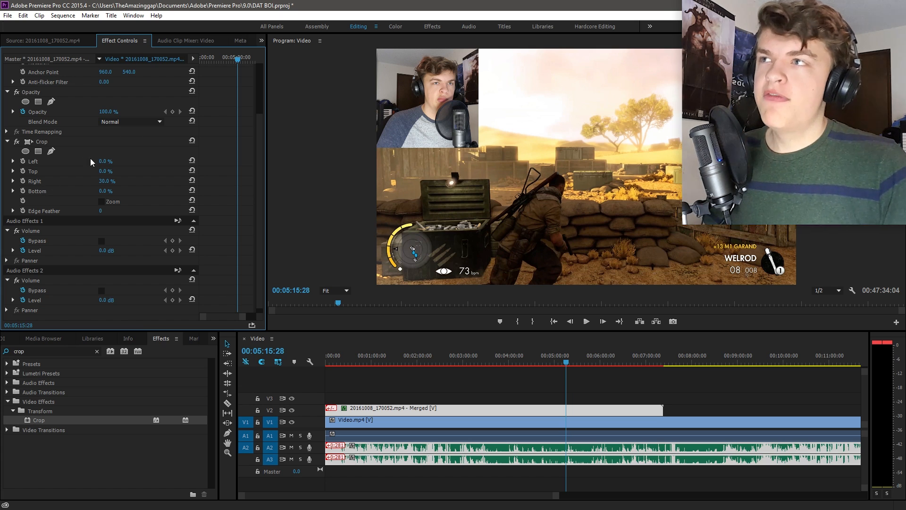
# - Enlarge the webcam clip to scale 64 and realign it with the frame's upper-left corner, at about position 359.6, 254.9
pyautogui.scroll(3, 108, 189)
pyautogui.moveTo(103, 98); pyautogui.dragTo(112, 98)
pyautogui.moveTo(474, 95); pyautogui.dragTo(490, 110)
pyautogui.click(159, 76)
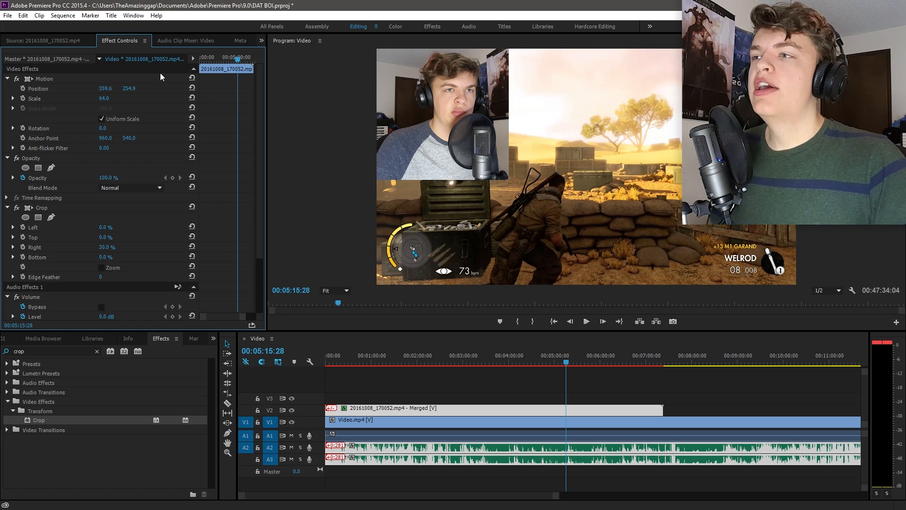
# - Find the Drop Shadow effect and apply it to the merged webcam clip
pyautogui.click(72, 351)
pyautogui.write('drop shadow')
pyautogui.moveTo(49, 420); pyautogui.dragTo(150, 227)
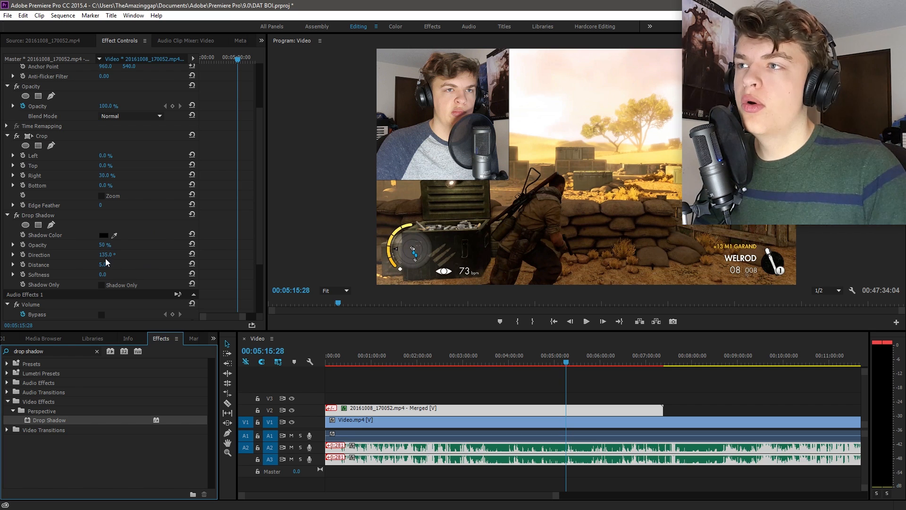
# - Set the drop shadow's distance to 14 and softness to 108, and save the project
pyautogui.moveTo(103, 265); pyautogui.dragTo(127, 266)
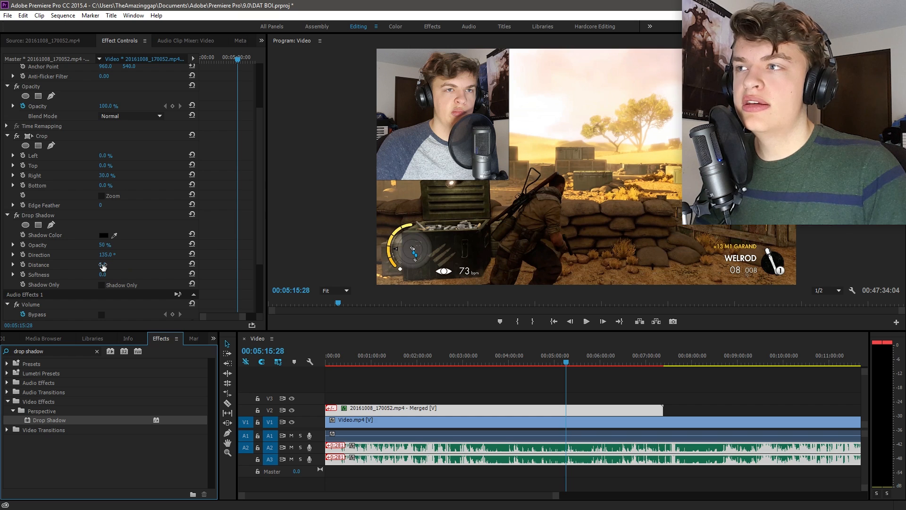
pyautogui.moveTo(151, 423); pyautogui.dragTo(130, 424)
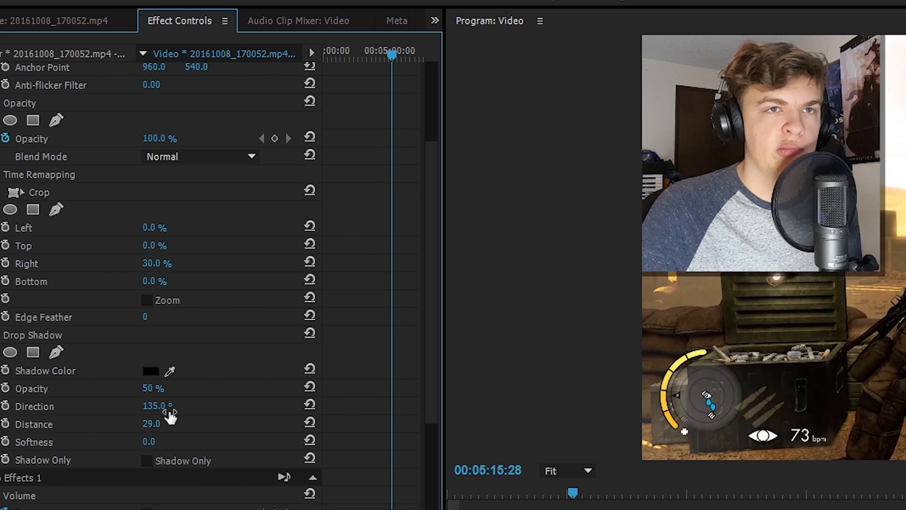
pyautogui.moveTo(147, 423); pyautogui.dragTo(159, 441)
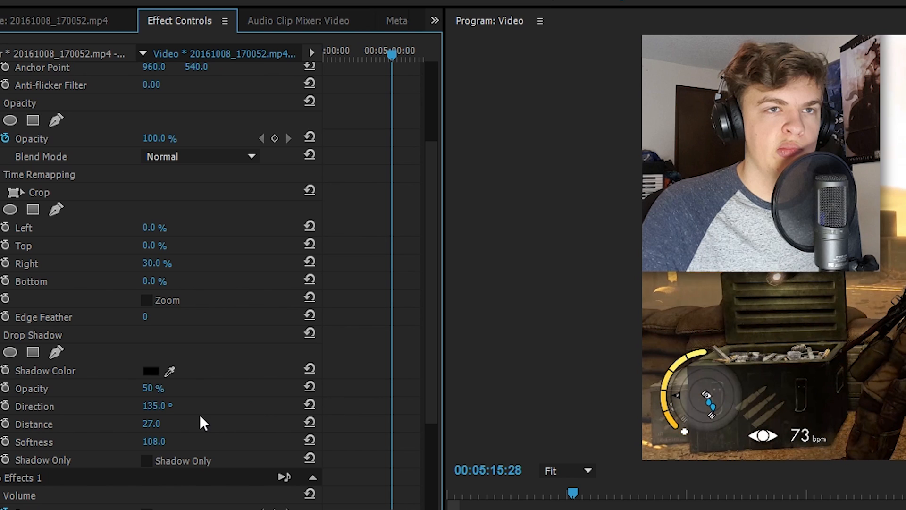
pyautogui.moveTo(151, 424)
pyautogui.mouseDown()
pyautogui.moveTo(124, 424)
pyautogui.moveTo(138, 424)
pyautogui.mouseUp()
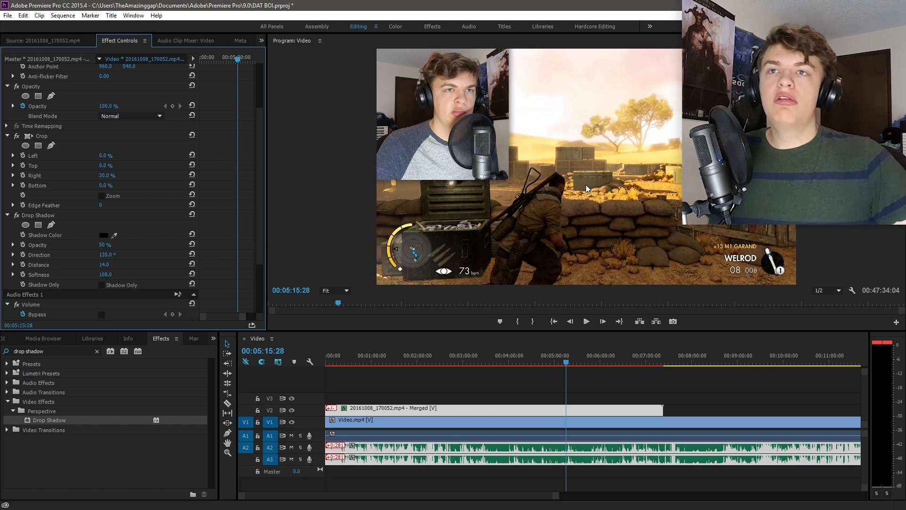
pyautogui.hotkey('ctrl', 's')
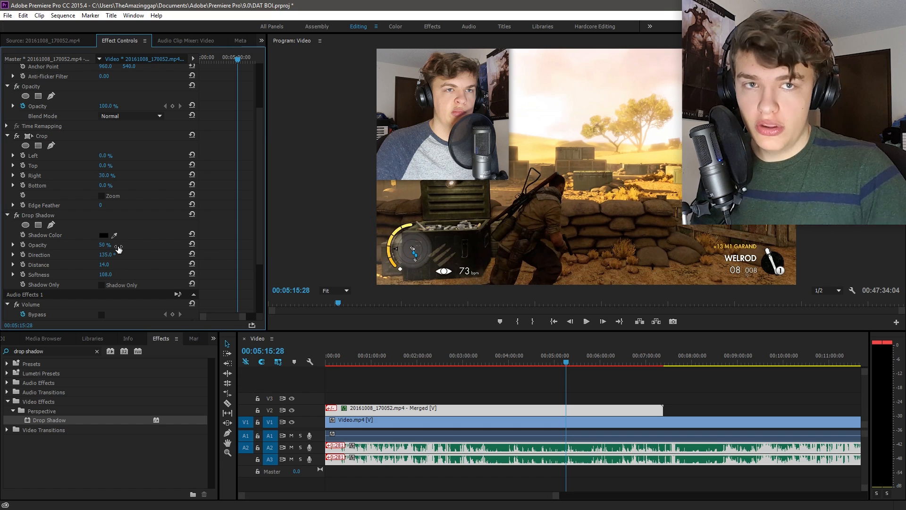
# - Set the drop shadow's opacity to 51% and shift all timeline clips about 1 min 24 s later, leaving a gap at the start
pyautogui.moveTo(118, 249); pyautogui.dragTo(102, 245)
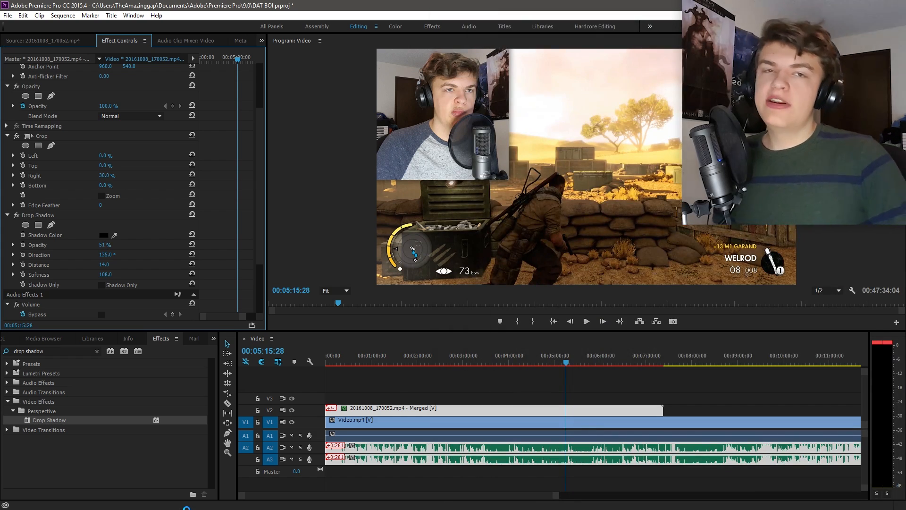
pyautogui.keyDown('shift'); pyautogui.click(353, 420); pyautogui.keyUp('shift')
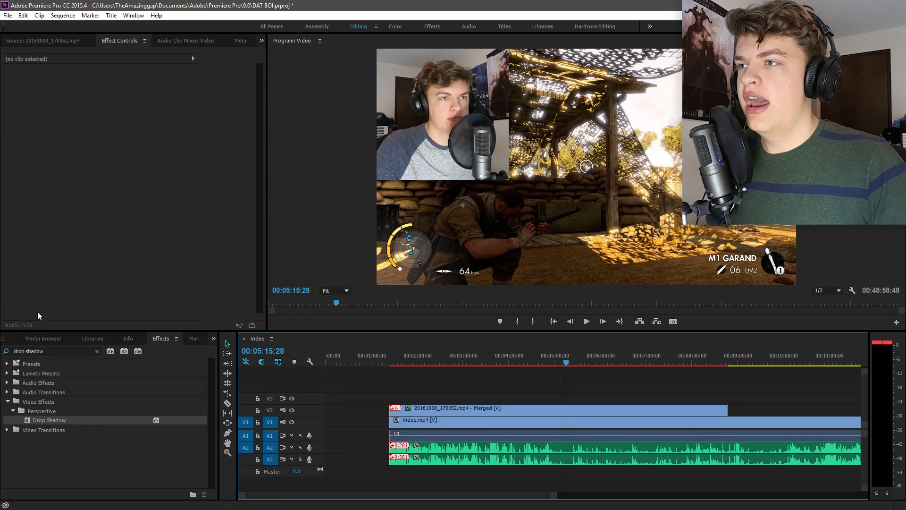
# - Switch to the Chrome browser, search for "sniper elite 3 logo png" and download the Sniper Elite III Afrika logo from The Video Game Gallery
pyautogui.click(23, 335)
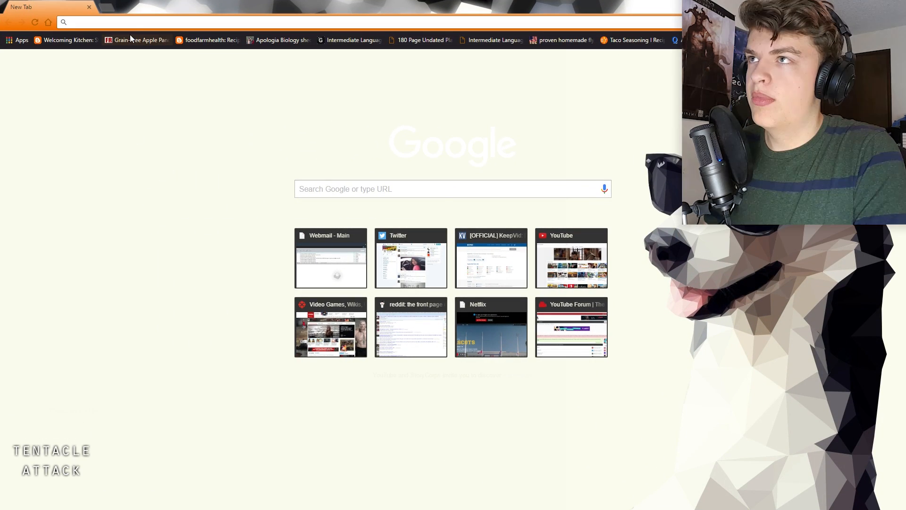
pyautogui.click(165, 20)
pyautogui.write('sniper el')
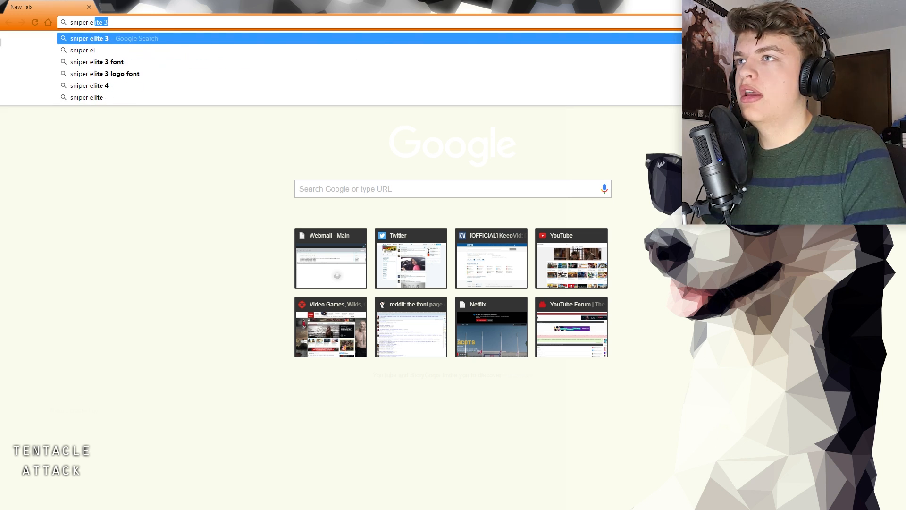
pyautogui.write('ite 3 logo ')
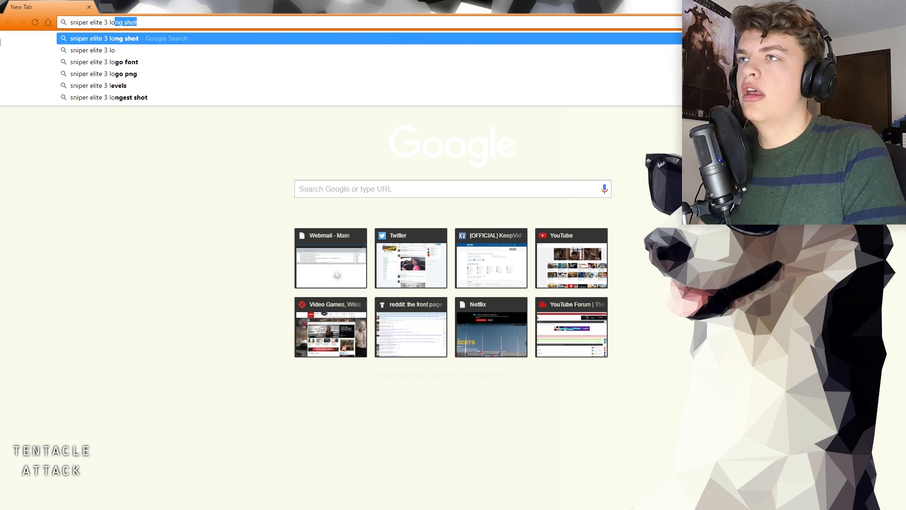
pyautogui.write('png')
pyautogui.press('Return')
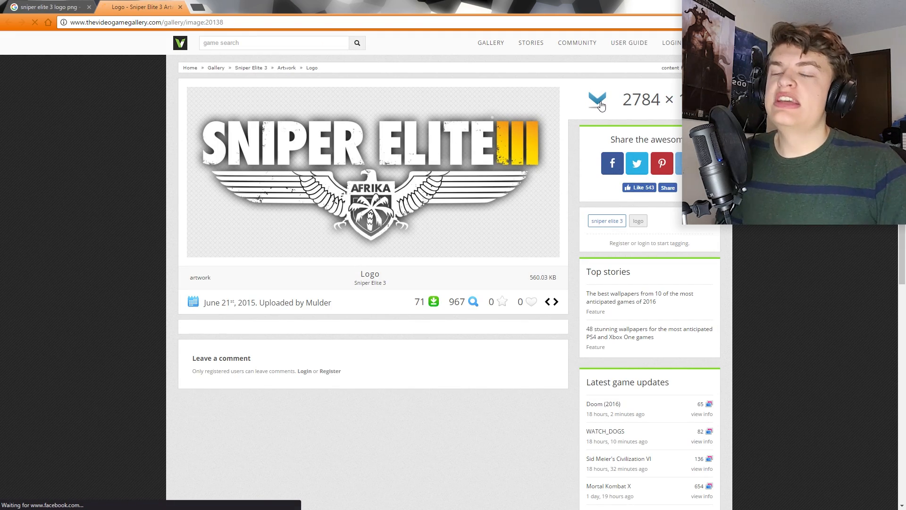
pyautogui.click(601, 106)
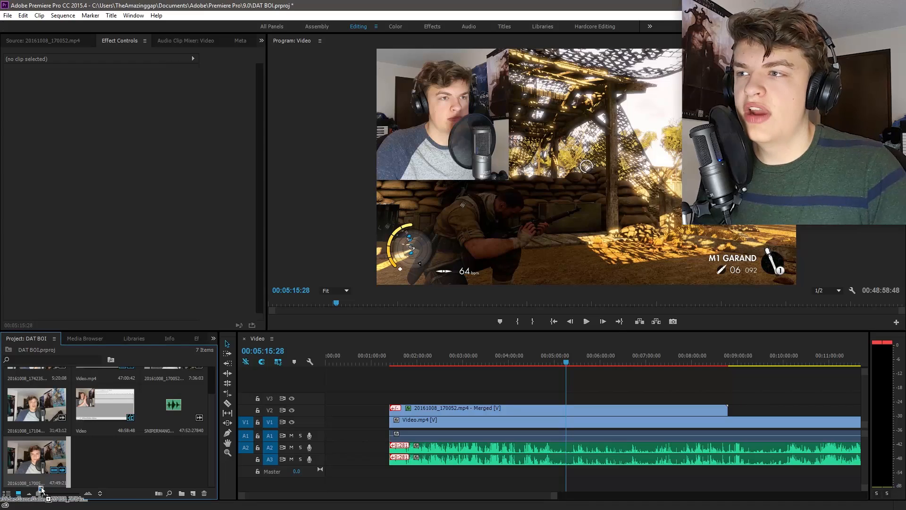
# - Import the downloaded logo PNG into the DAT BOI project and place it at the start of track V1
pyautogui.moveTo(42, 491); pyautogui.dragTo(369, 451)
pyautogui.moveTo(649, 353); pyautogui.dragTo(184, 394)
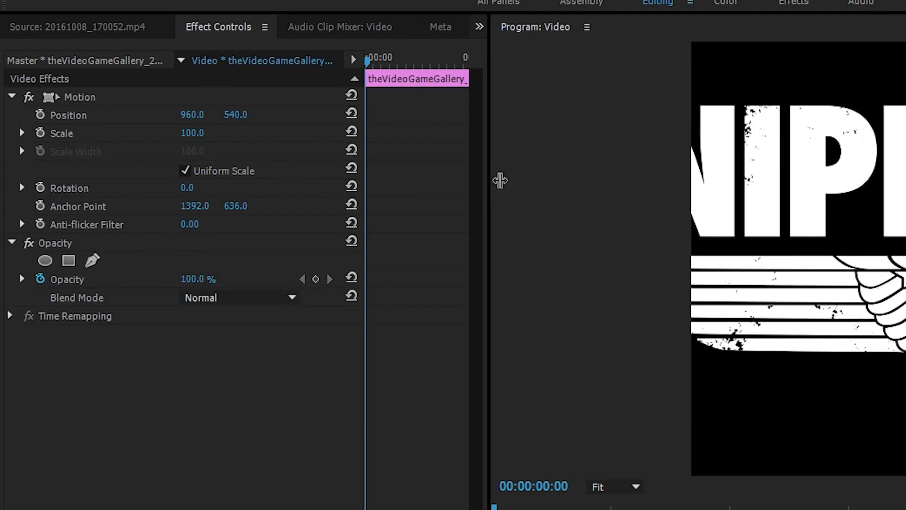
# - Widen the effect settings area, turn on position keyframing for the logo and scale it to 54
pyautogui.moveTo(500, 181); pyautogui.dragTo(590, 181)
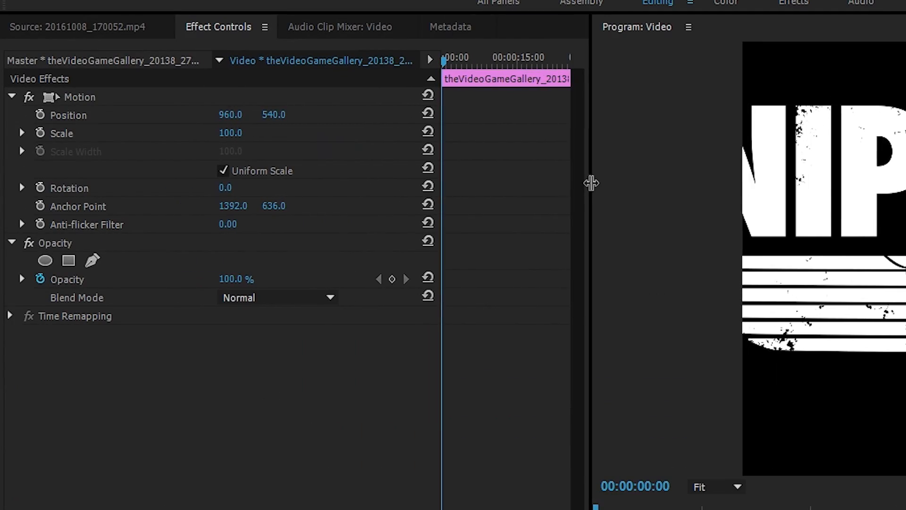
pyautogui.click(41, 115)
pyautogui.moveTo(240, 134); pyautogui.dragTo(201, 133)
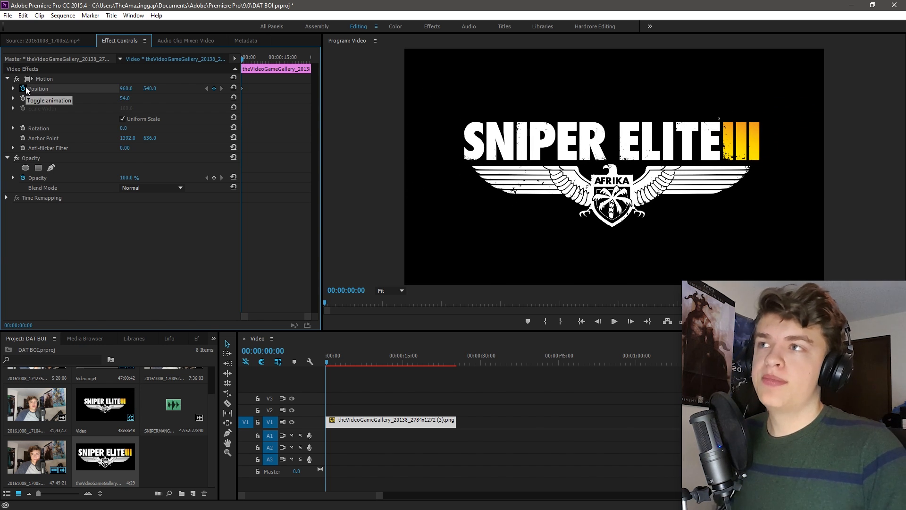
# - Keyframe the logo's horizontal position from -2301 at the start to 2619 at 00:00:02:29 so it crosses the frame
pyautogui.moveTo(127, 88); pyautogui.dragTo(5, 88)
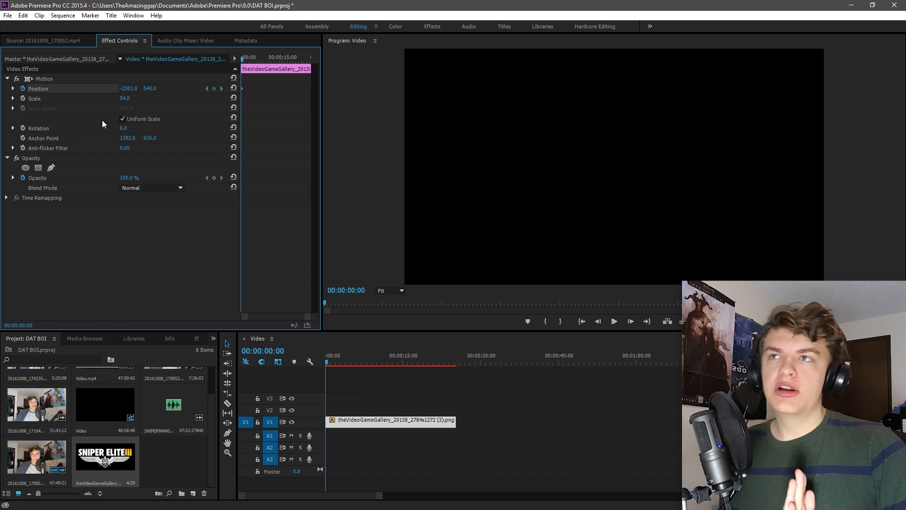
pyautogui.press('space')
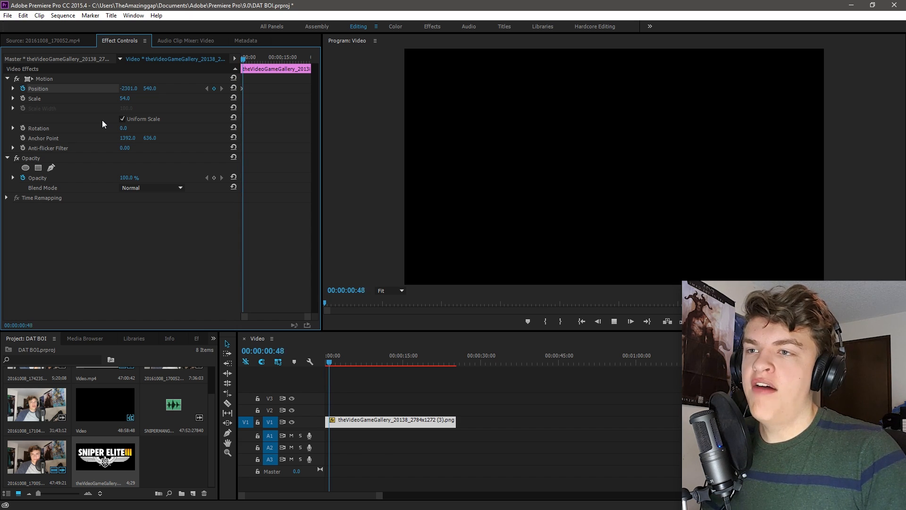
pyautogui.press('space')
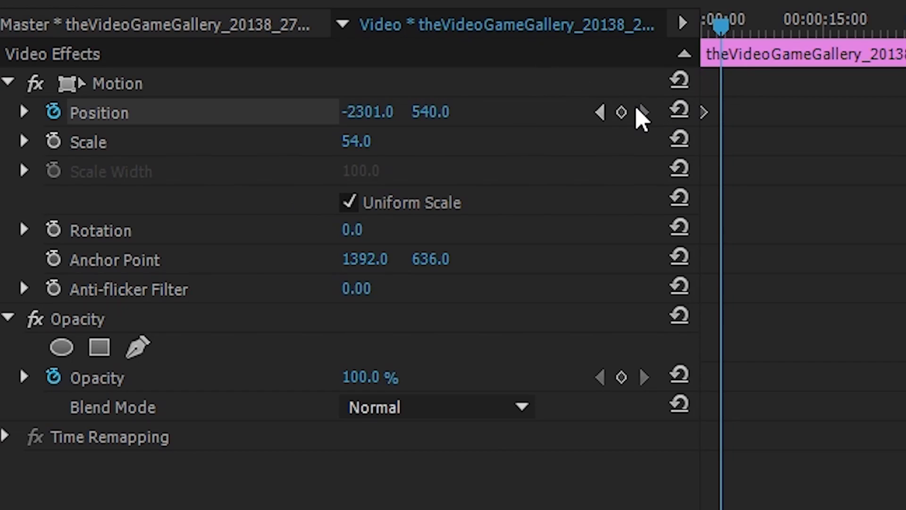
pyautogui.click(214, 88)
pyautogui.moveTo(357, 113); pyautogui.dragTo(755, 113)
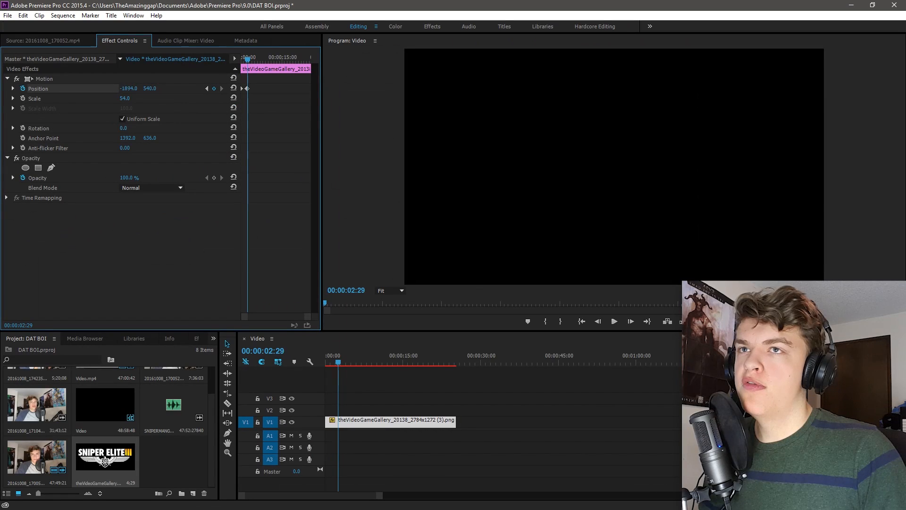
pyautogui.moveTo(126, 88); pyautogui.dragTo(165, 92)
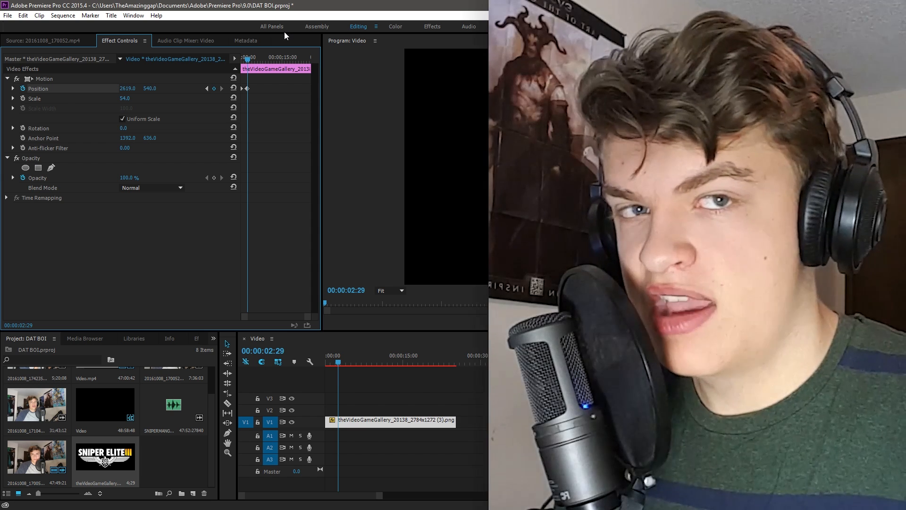
# - Play the sequence from the start to preview the logo's position animation
pyautogui.press('Home')
pyautogui.press('space')
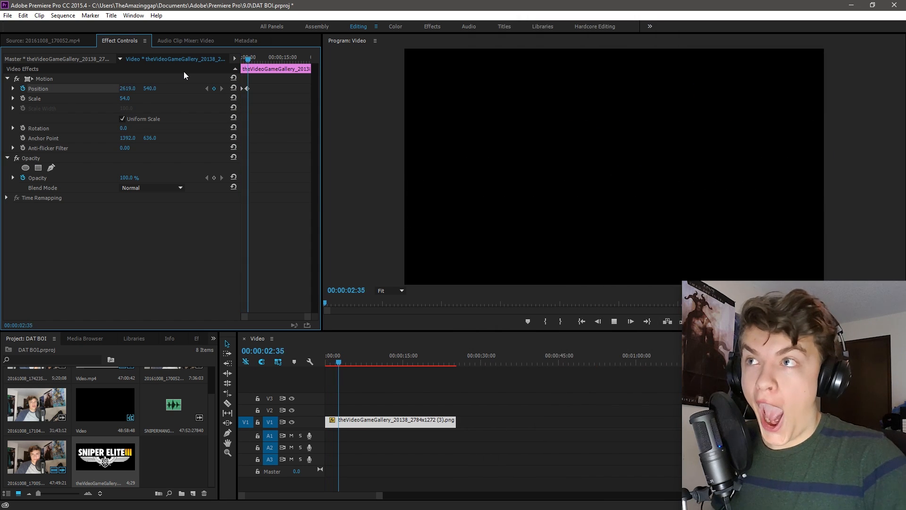
pyautogui.press('space')
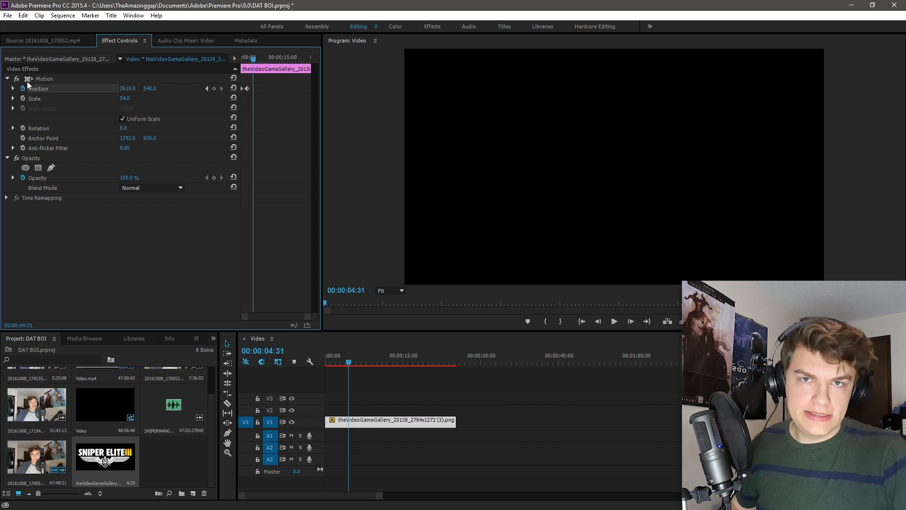
pyautogui.press('space')
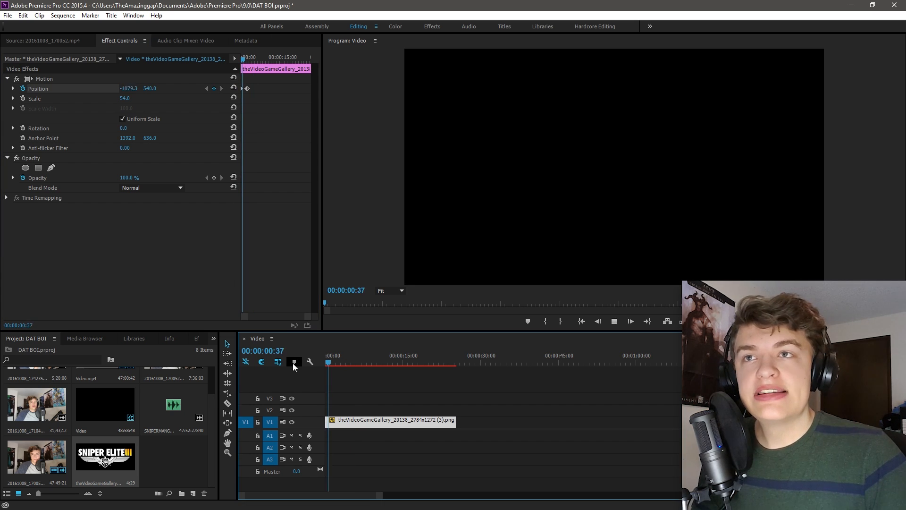
pyautogui.press('space')
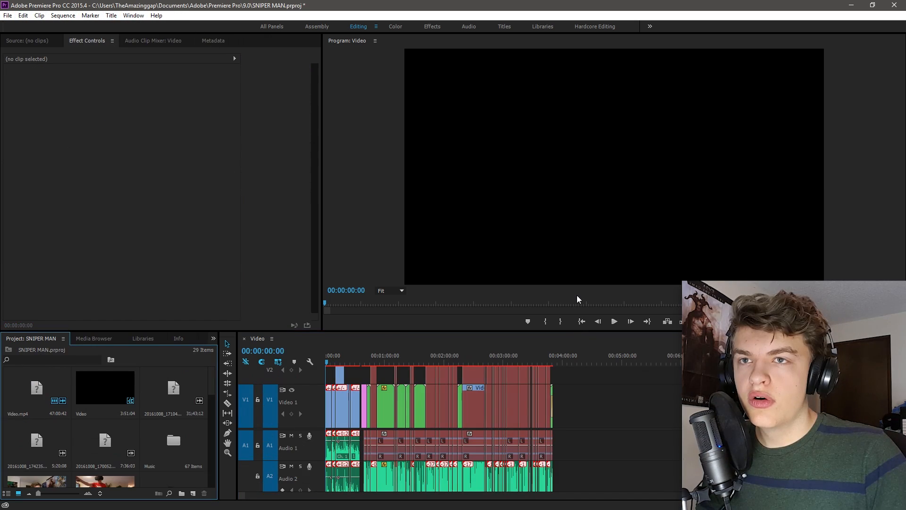
# - In the SNIPER MAN project, enlarge the timeline and examine the logo intro clip following the opening webcam footage
pyautogui.moveTo(582, 330); pyautogui.dragTo(582, 230)
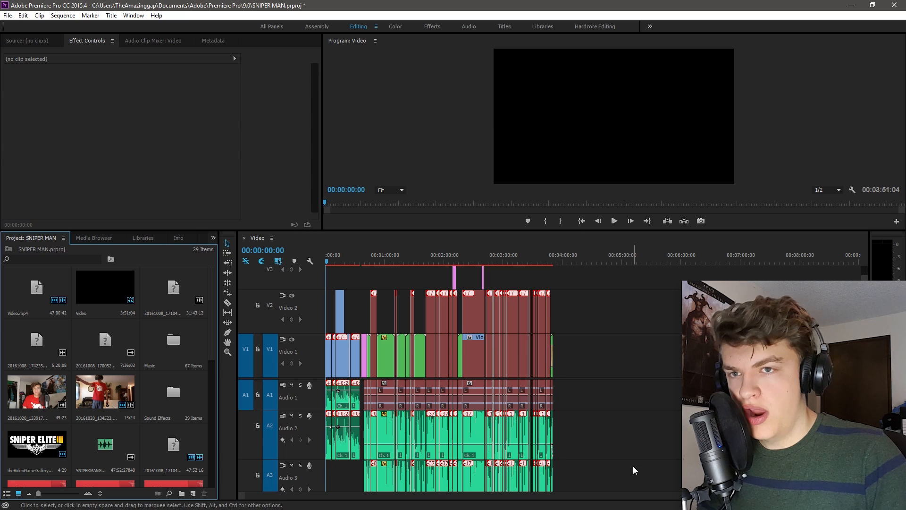
pyautogui.press('=')
pyautogui.press('=')
pyautogui.press('=')
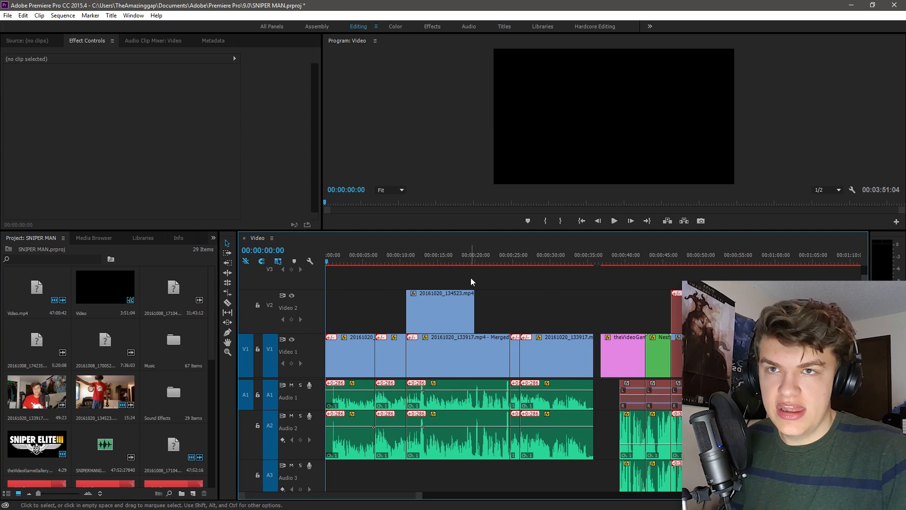
pyautogui.click(596, 262)
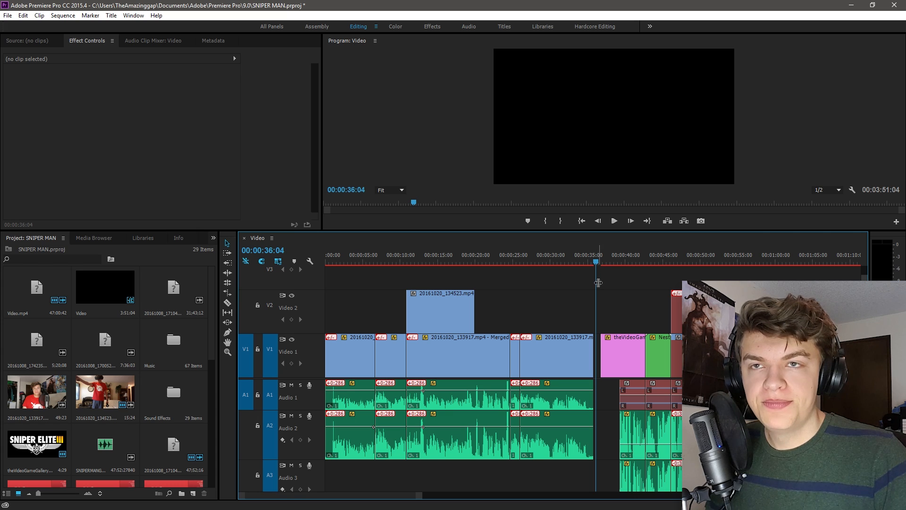
pyautogui.moveTo(412, 499); pyautogui.dragTo(436, 500)
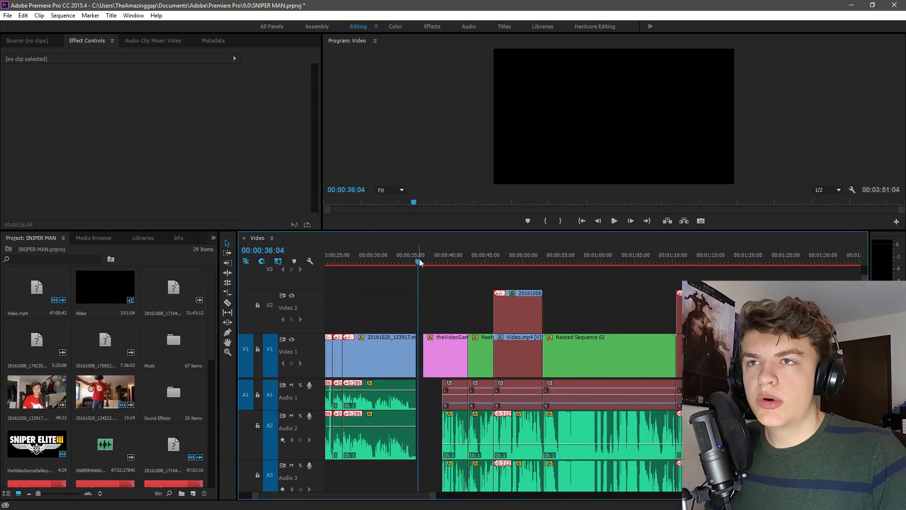
pyautogui.moveTo(420, 262); pyautogui.dragTo(431, 261)
pyautogui.moveTo(433, 495); pyautogui.dragTo(360, 480)
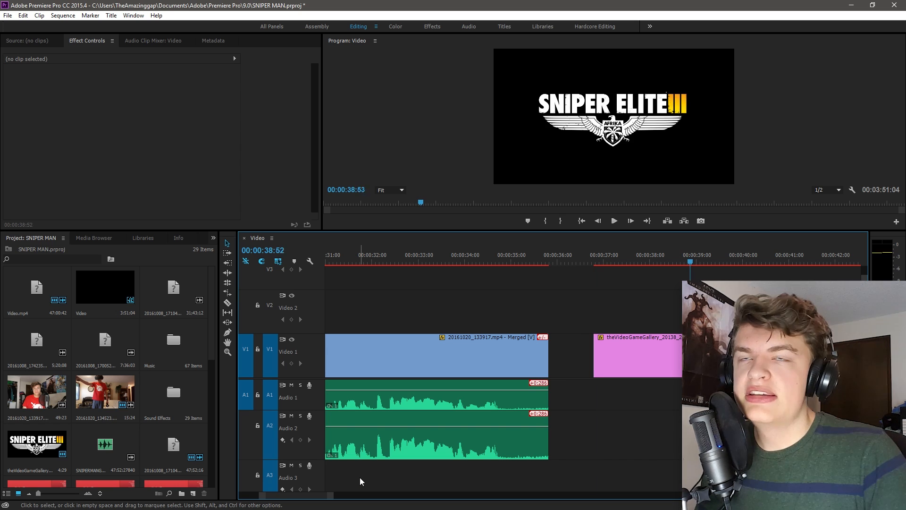
# - Step backward frame by frame from 00:00:38:52 to examine how the finished logo intro is animated
pyautogui.press('Left')
pyautogui.press('Left')
pyautogui.press('Left')
pyautogui.press('Left')
pyautogui.press('Left')
pyautogui.press('Left')
pyautogui.press('Left')
pyautogui.press('Left')
pyautogui.press('Left')
pyautogui.press('Left')
pyautogui.press('Left')
pyautogui.press('Left')
pyautogui.press('Left')
pyautogui.press('Left')
pyautogui.press('Left')
pyautogui.press('Left')
pyautogui.press('Left')
pyautogui.press('Left')
pyautogui.press('Left')
pyautogui.press('Left')
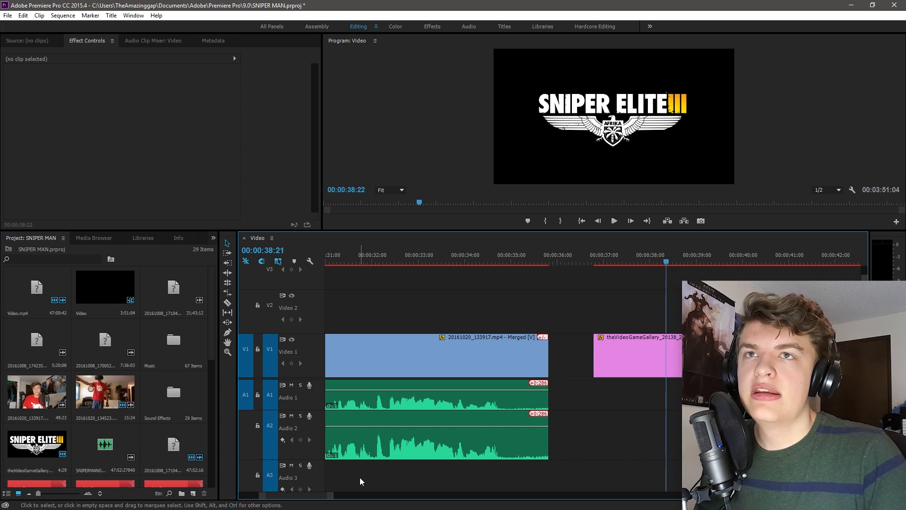
pyautogui.press('Left')
pyautogui.press('Left')
pyautogui.press('Left')
pyautogui.press('Left')
pyautogui.press('Left')
pyautogui.press('Left')
pyautogui.press('Left')
pyautogui.press('Left')
pyautogui.press('Left')
pyautogui.press('Left')
pyautogui.press('Left')
pyautogui.press('Left')
pyautogui.press('Left')
pyautogui.press('Left')
pyautogui.press('Left')
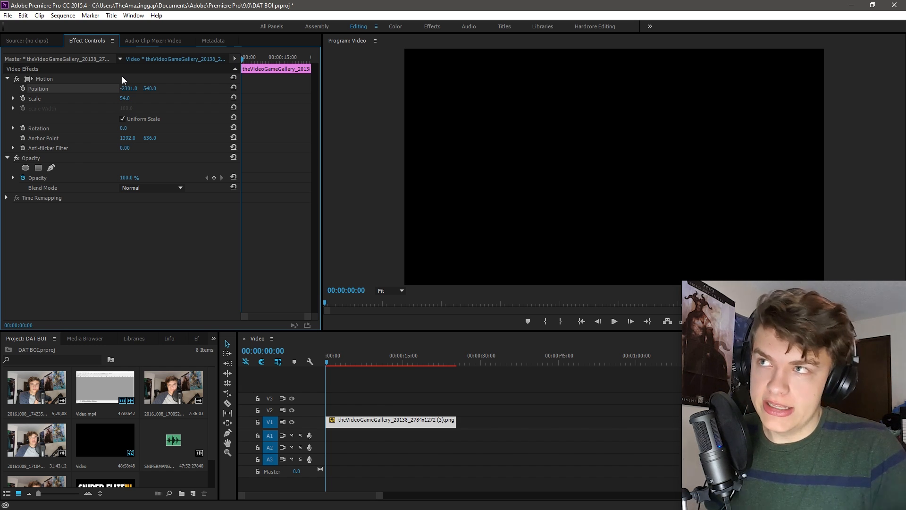
# - In the DAT BOI project, turn on scale keyframing for the logo and set its scale to 0 at the first frame
pyautogui.click(23, 98)
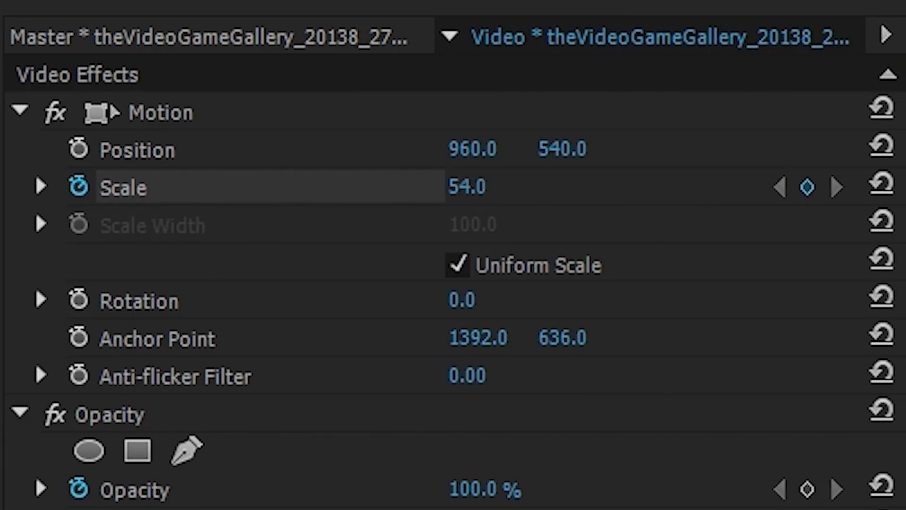
pyautogui.click(130, 96)
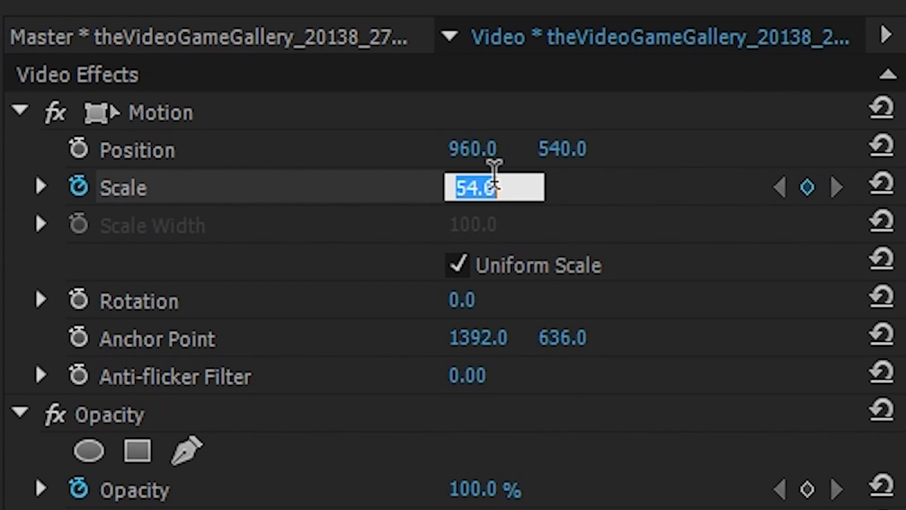
pyautogui.press('Escape')
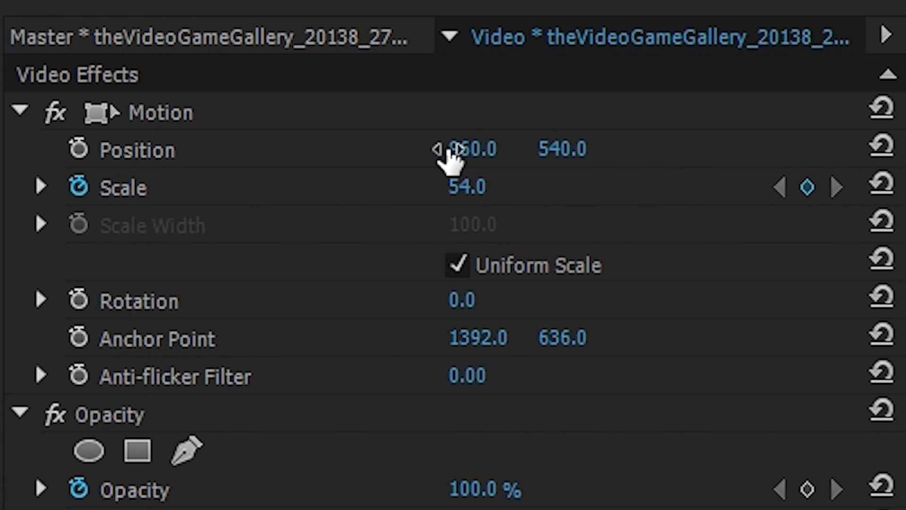
pyautogui.moveTo(482, 189); pyautogui.dragTo(378, 189)
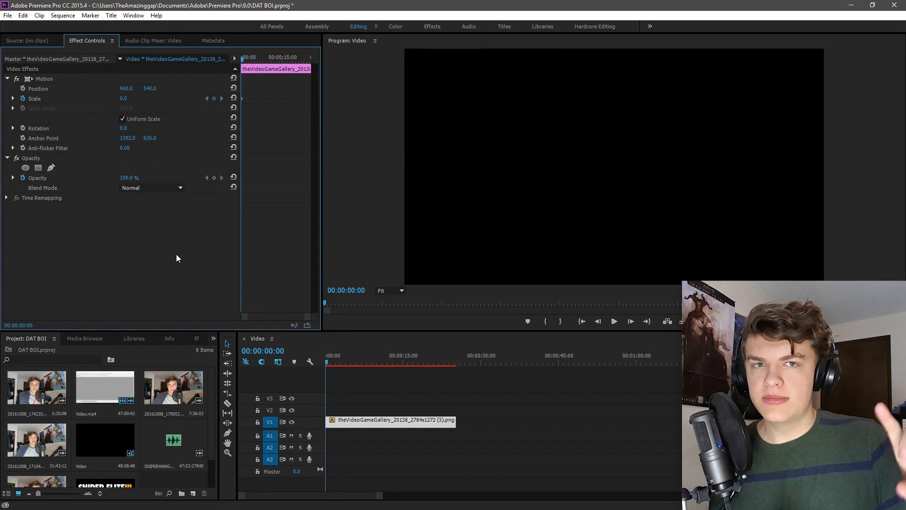
# - Keyframe the logo's scale at 54 five frames into the sequence
pyautogui.click(179, 78)
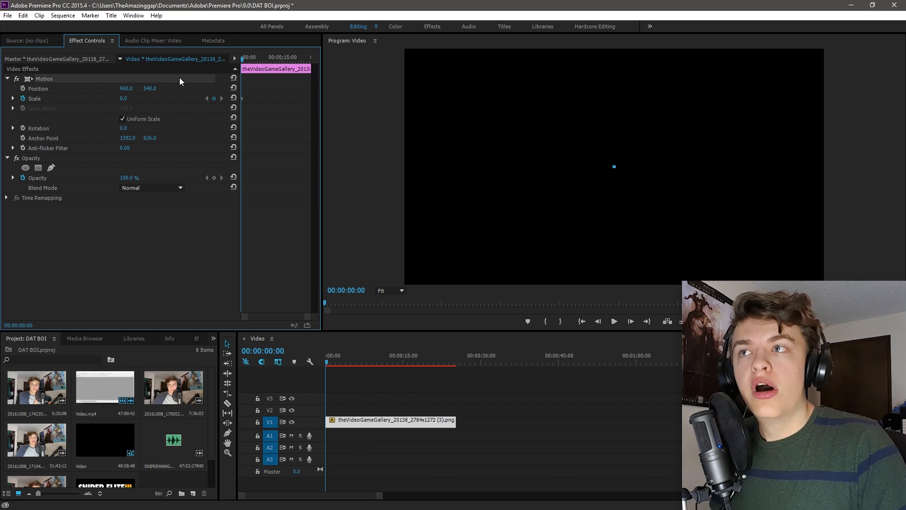
pyautogui.hotkey('shift', 'Right')
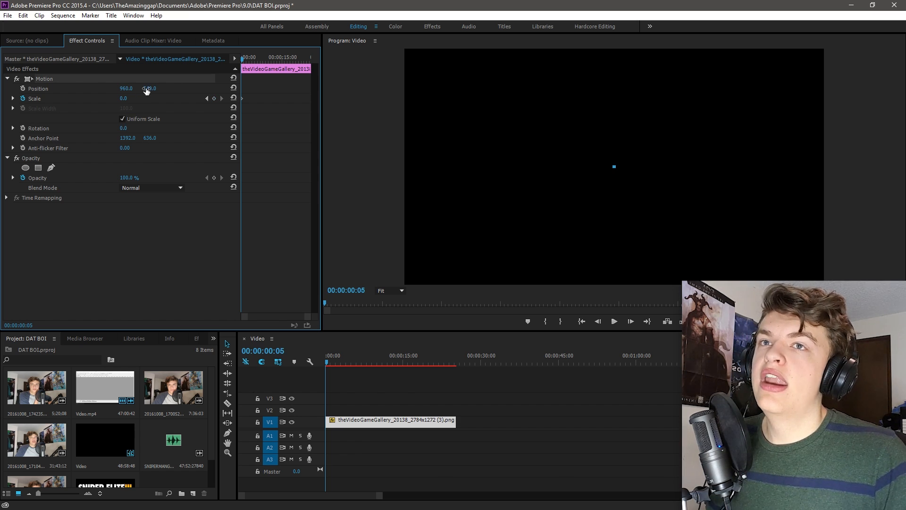
pyautogui.click(121, 95)
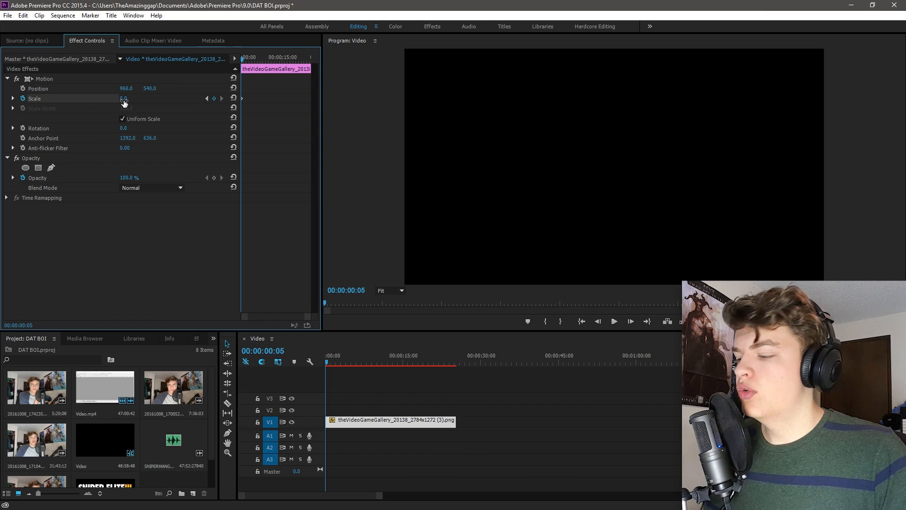
pyautogui.click(131, 95)
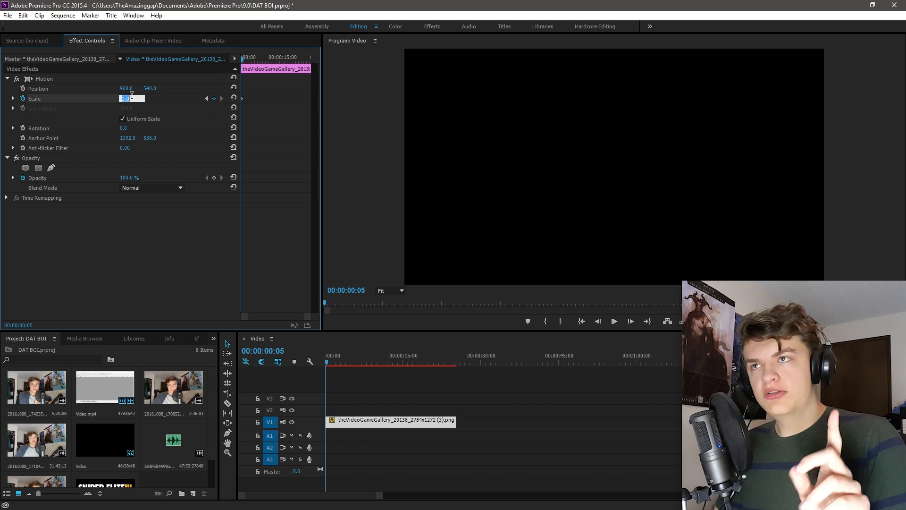
pyautogui.write('54')
pyautogui.press('Return')
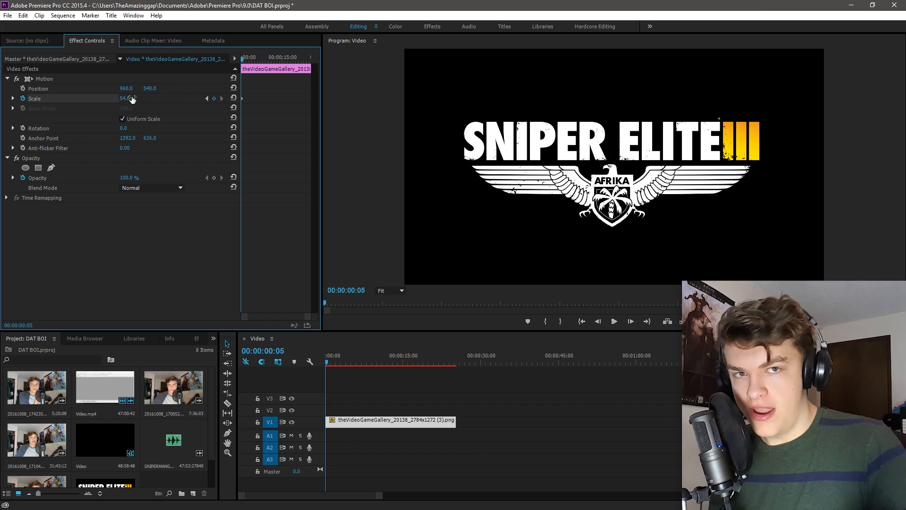
# - Set the logo's scale to 64 at frame five so that it overshoots its final size
pyautogui.click(132, 99)
pyautogui.write('64')
pyautogui.press('Return')
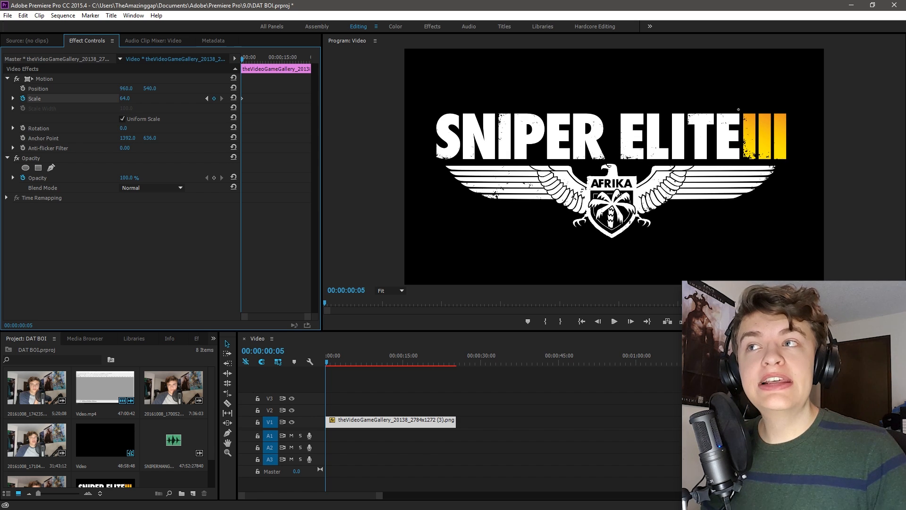
pyautogui.click(143, 251)
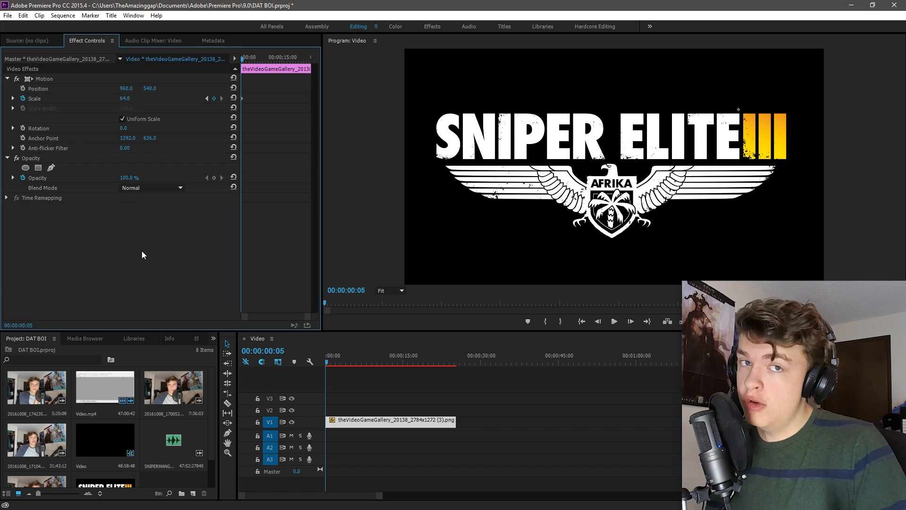
# - Keyframe the logo's scale back to 54 at 00:00:00:07 and return to the start of the sequence
pyautogui.click(131, 97)
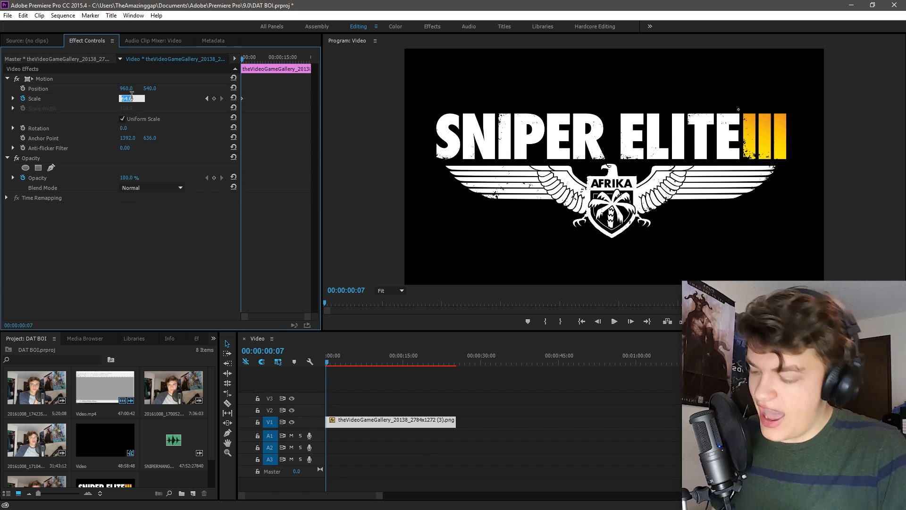
pyautogui.write('54')
pyautogui.press('Return')
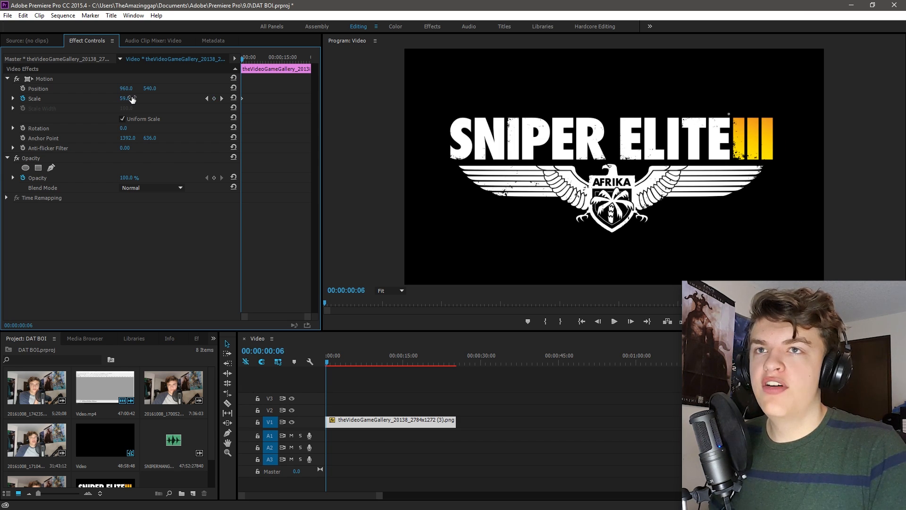
pyautogui.press('Home')
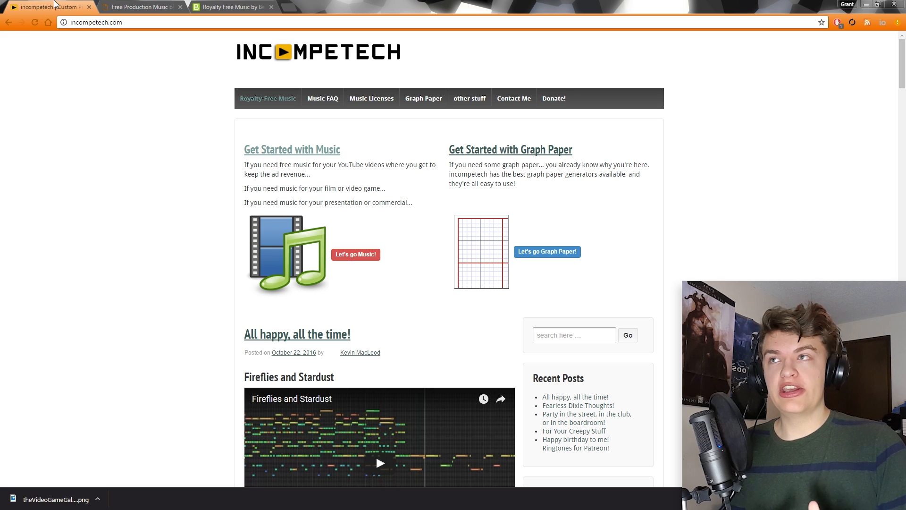
# - In the browser, look through the Audionautix and Royalty Free Music sites as sources of background music
pyautogui.click(141, 7)
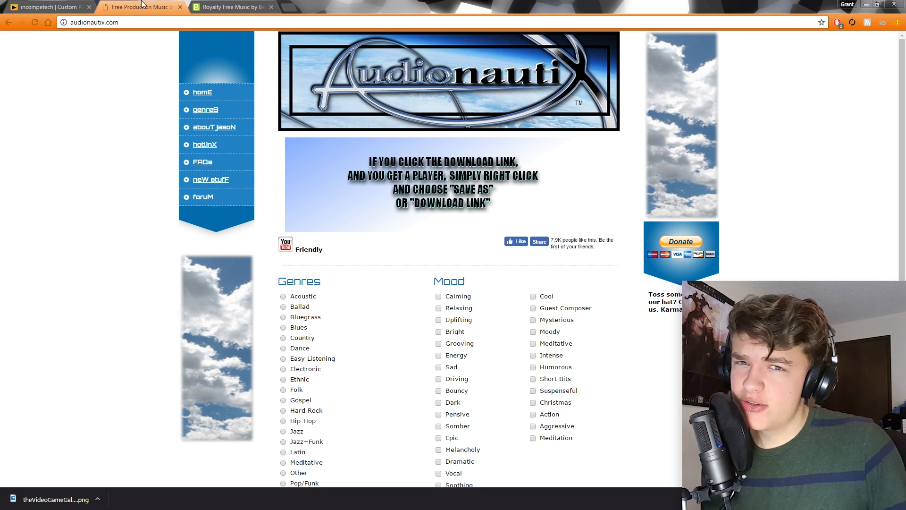
pyautogui.click(238, 6)
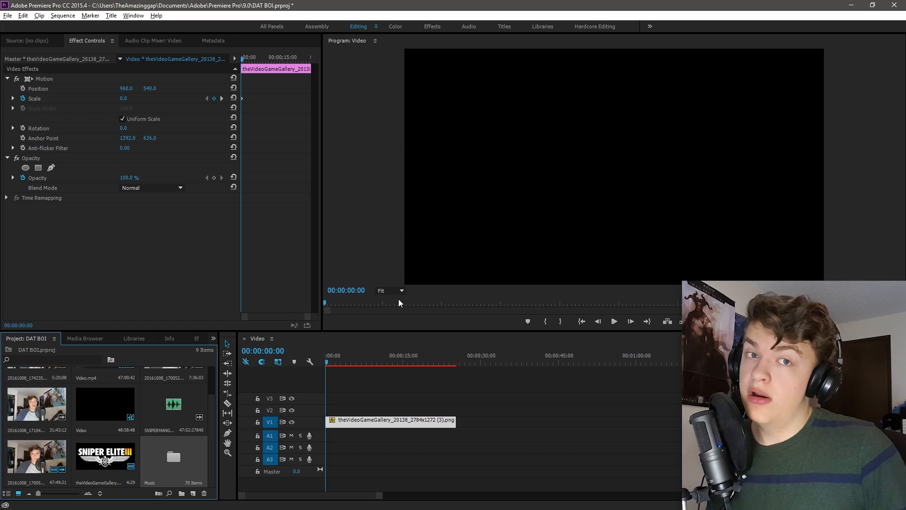
# - Switch back to Premiere Pro, open the Music bin to choose a background track, and close the Groove Music player
pyautogui.doubleClick(191, 466)
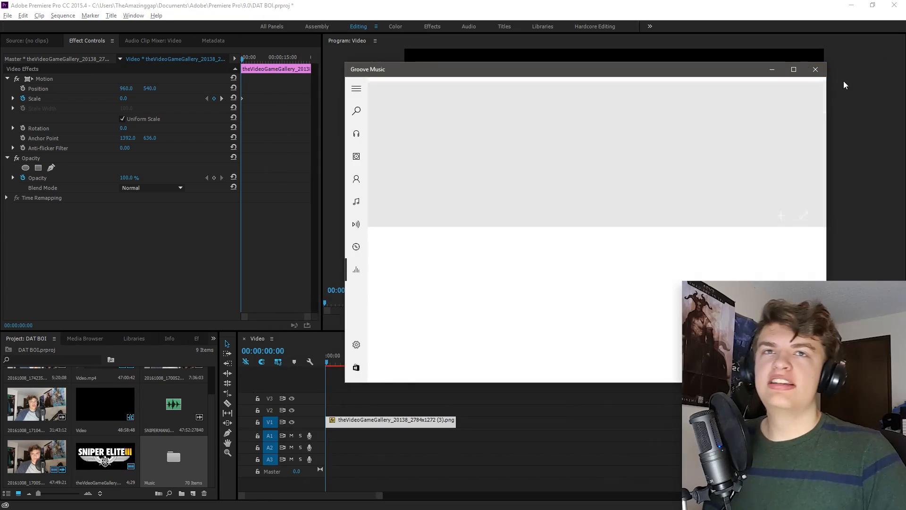
pyautogui.click(815, 69)
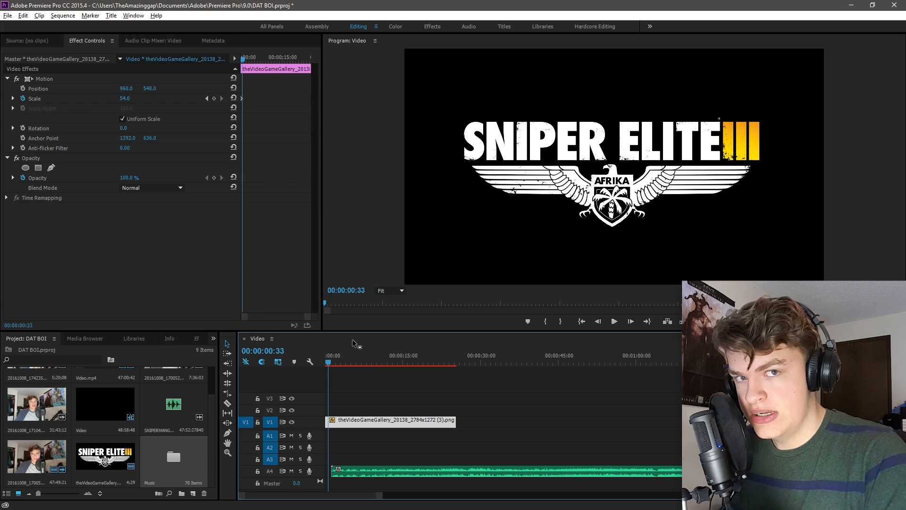
# - Step frame by frame to the logo's pop-in and move the On Tiptoe.mp3 clip on A4 earlier to start with it
pyautogui.press('Left')
pyautogui.press('Left')
pyautogui.press('Left')
pyautogui.press('Left')
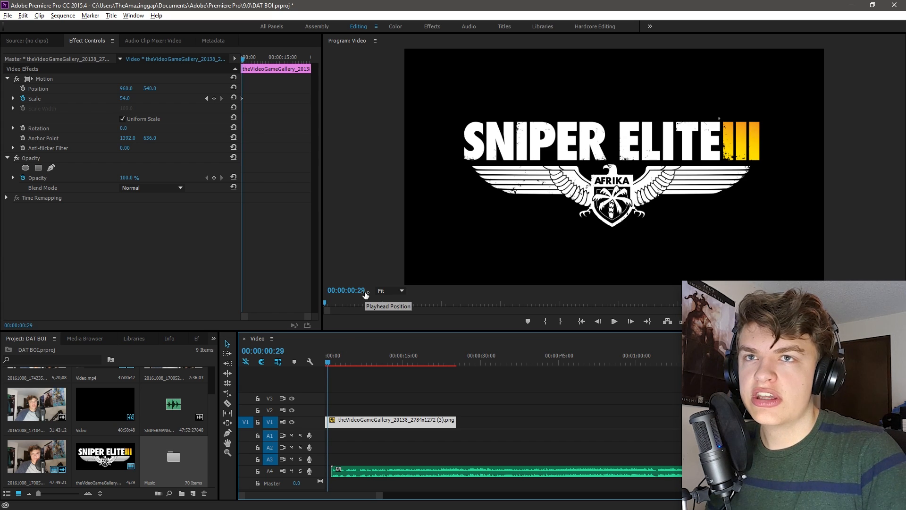
pyautogui.press('Left')
pyautogui.press('Left')
pyautogui.press('Left')
pyautogui.press('Left')
pyautogui.press('Left')
pyautogui.press('Left')
pyautogui.press('Left')
pyautogui.press('Left')
pyautogui.press('Left')
pyautogui.press('Left')
pyautogui.press('Left')
pyautogui.press('Left')
pyautogui.press('Left')
pyautogui.press('Left')
pyautogui.press('Left')
pyautogui.press('Left')
pyautogui.press('Left')
pyautogui.press('Left')
pyautogui.press('Left')
pyautogui.press('Left')
pyautogui.press('Right')
pyautogui.press('Right')
pyautogui.press('Right')
pyautogui.press('Right')
pyautogui.press('Right')
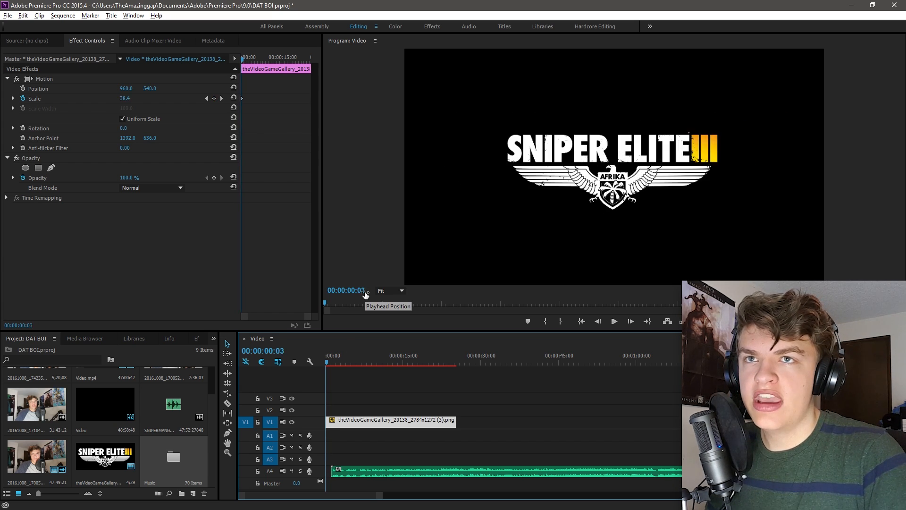
pyautogui.moveTo(377, 468); pyautogui.dragTo(372, 467)
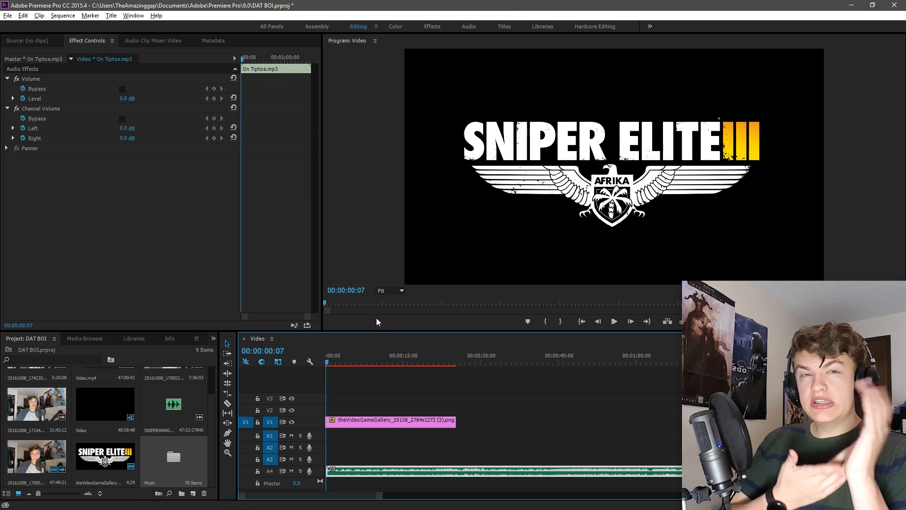
# - Turn off keyframing for the On Tiptoe.mp3 clip's volume level and set the level to -7 dB
pyautogui.click(11, 97)
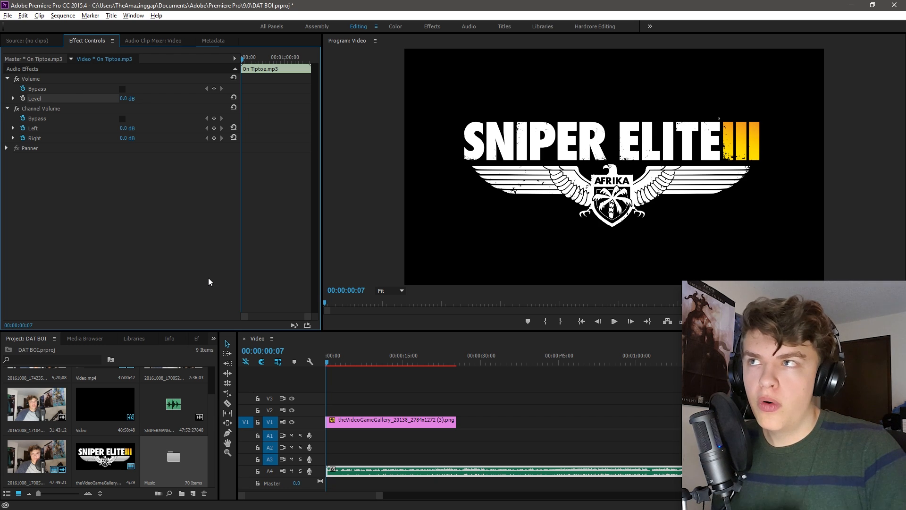
pyautogui.click(131, 98)
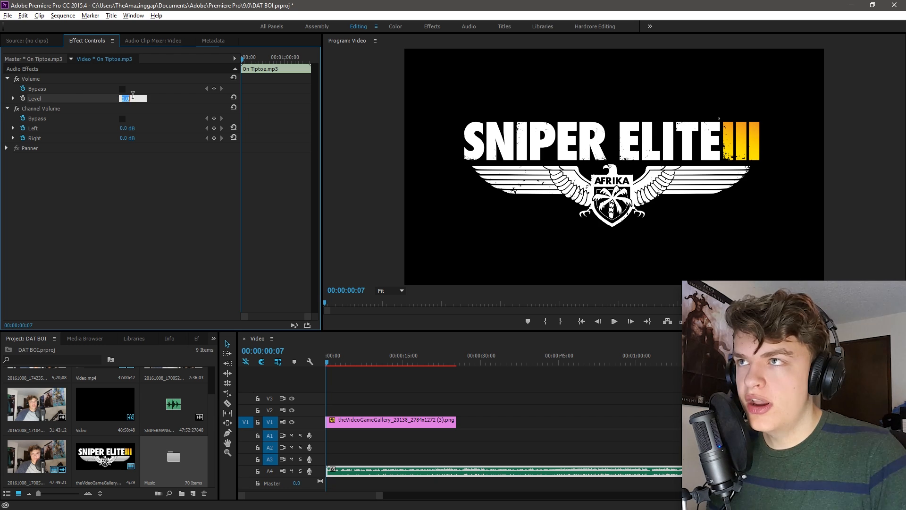
pyautogui.write('-7')
pyautogui.press('Return')
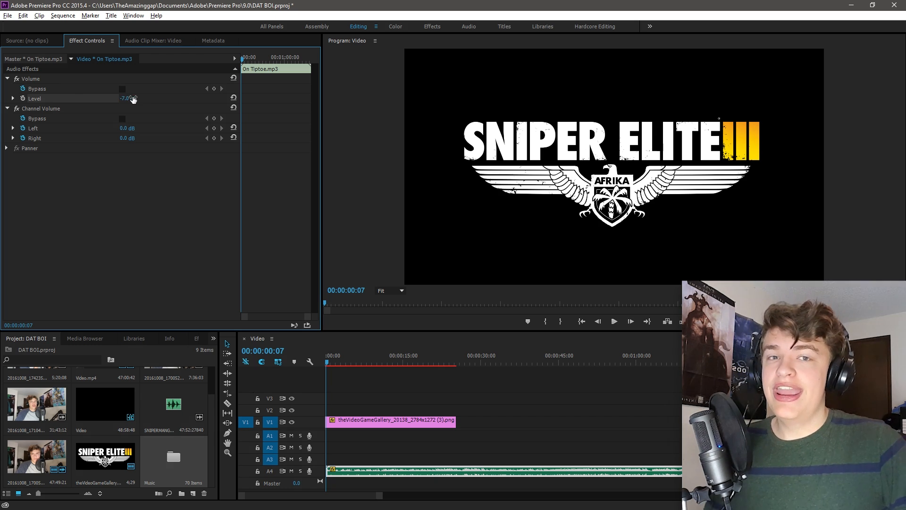